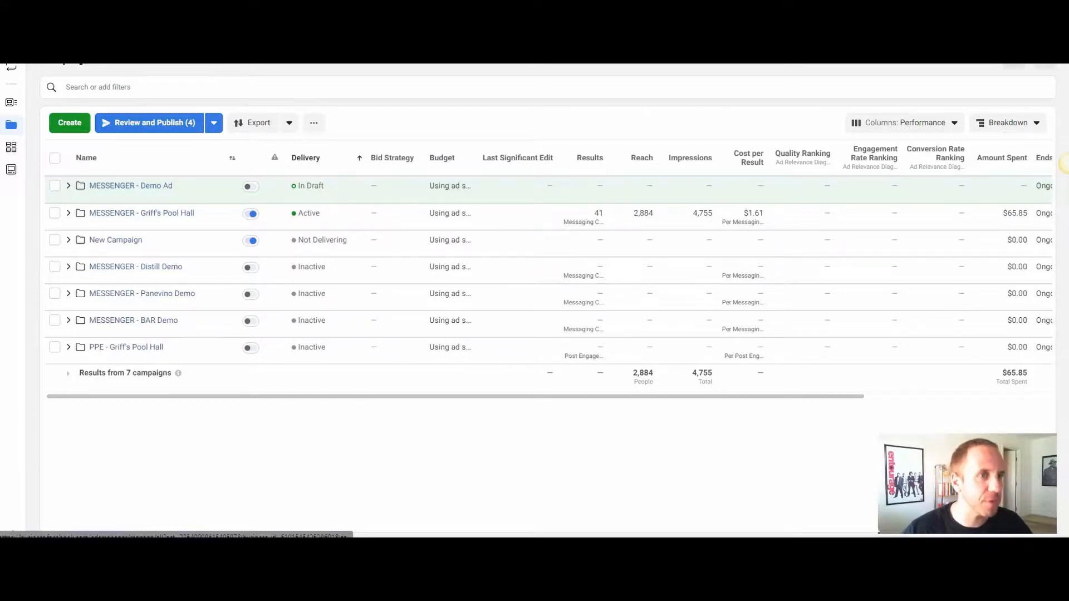
# - Review the partner platforms offered for installing the Facebook pixel, and return to the installation methods
pyautogui.click(11, 54)
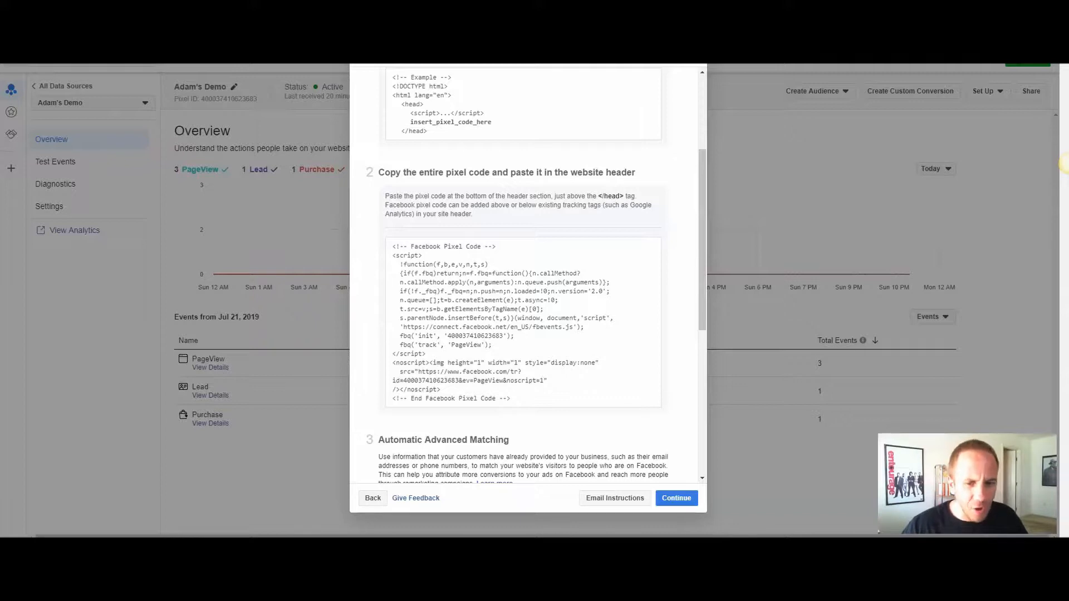
pyautogui.click(373, 498)
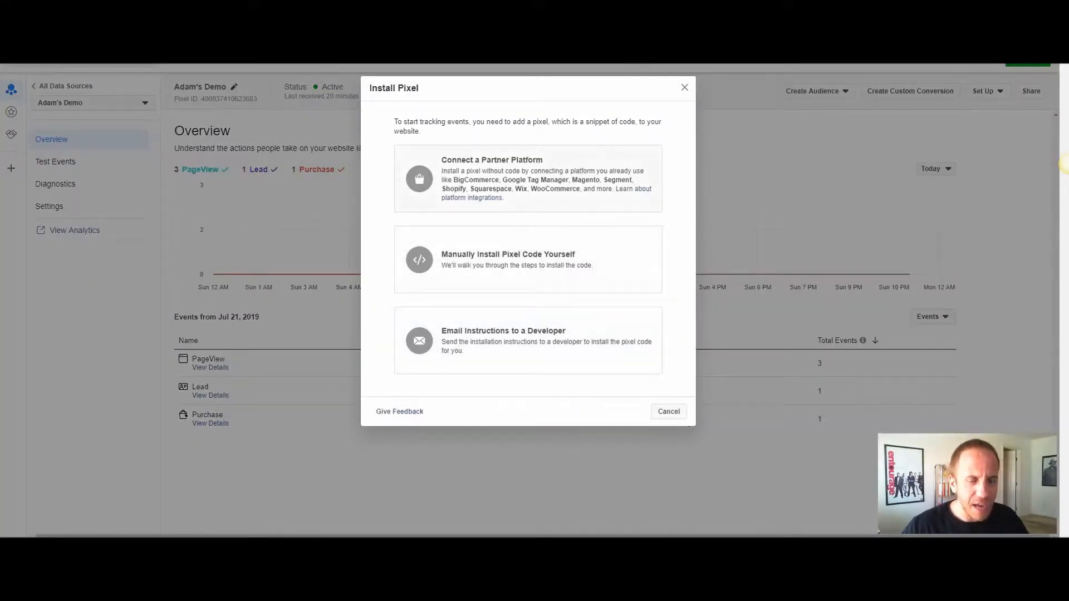
pyautogui.click(418, 172)
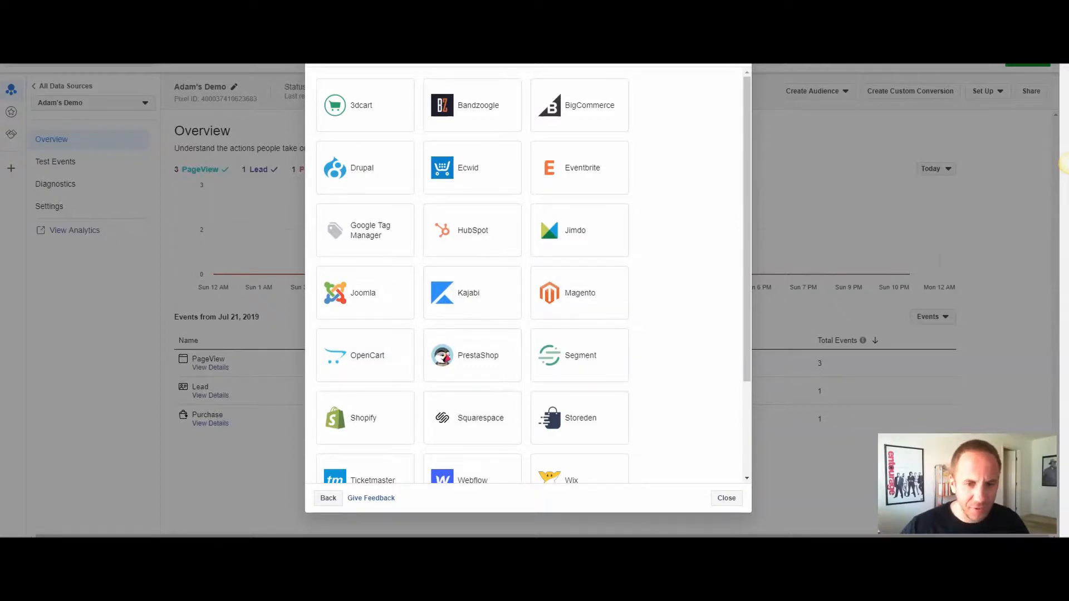
pyautogui.click(328, 498)
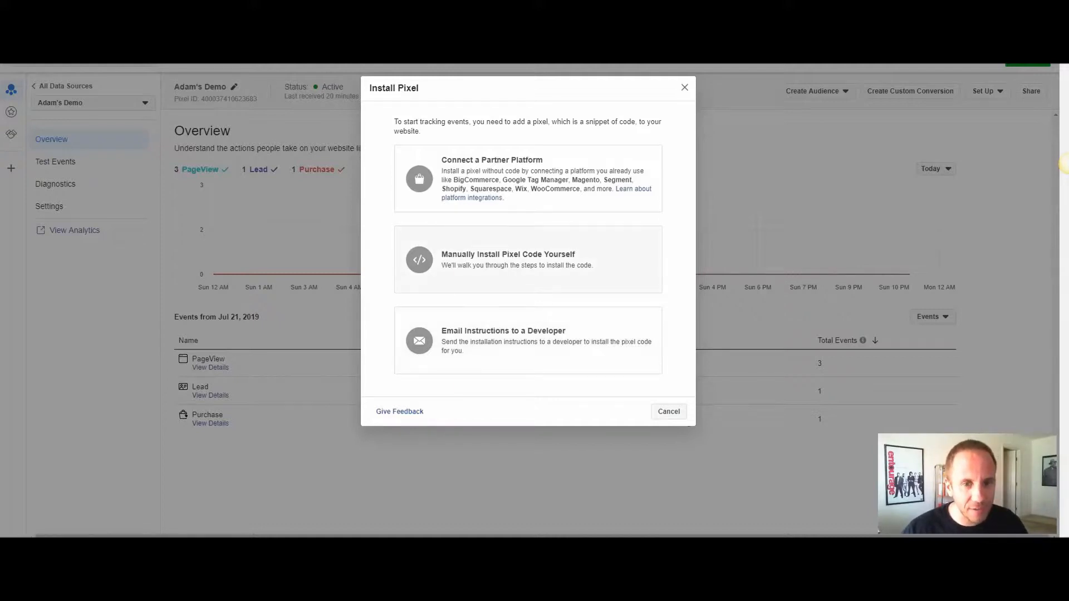
# - Choose manual installation of the pixel code and copy the entire Facebook pixel code
pyautogui.click(501, 259)
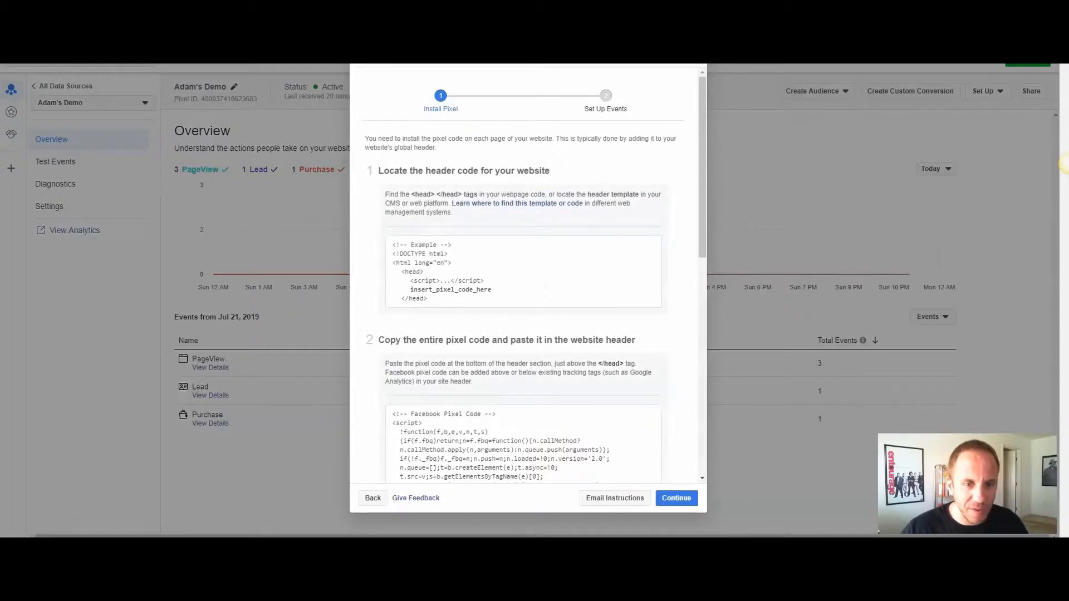
pyautogui.scroll(-3, 523, 317)
pyautogui.click(524, 317)
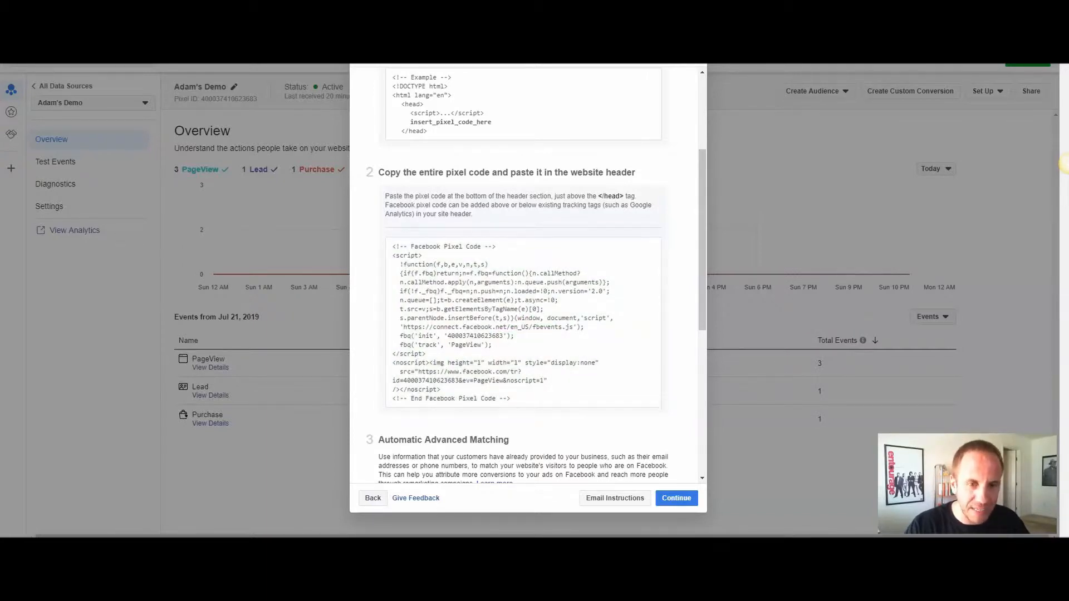
# - Switch to ClickFunnels, replace the Info Product Lead Magnet funnel's head tracking code with the copied pixel code, and save the funnel settings
pyautogui.hotkey('alt', 'Tab')
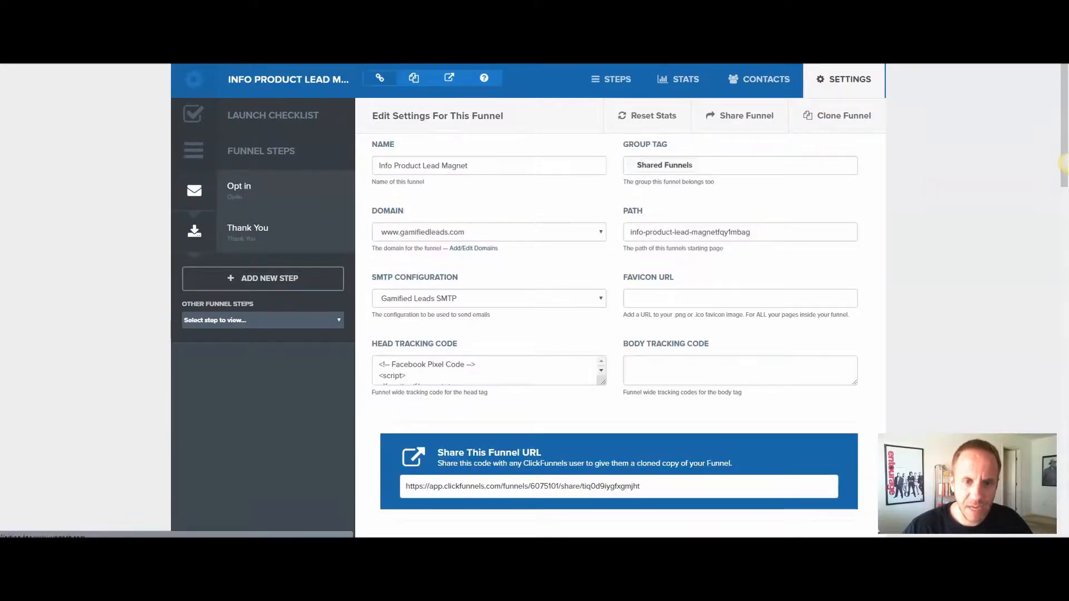
pyautogui.hotkey('ctrl', 'a')
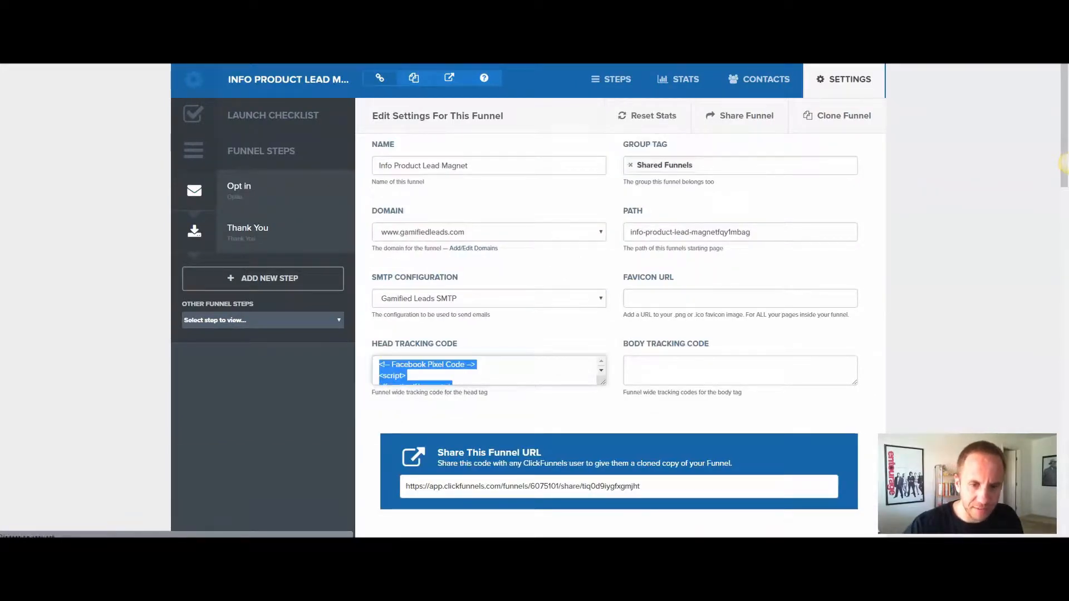
pyautogui.press('BackSpace')
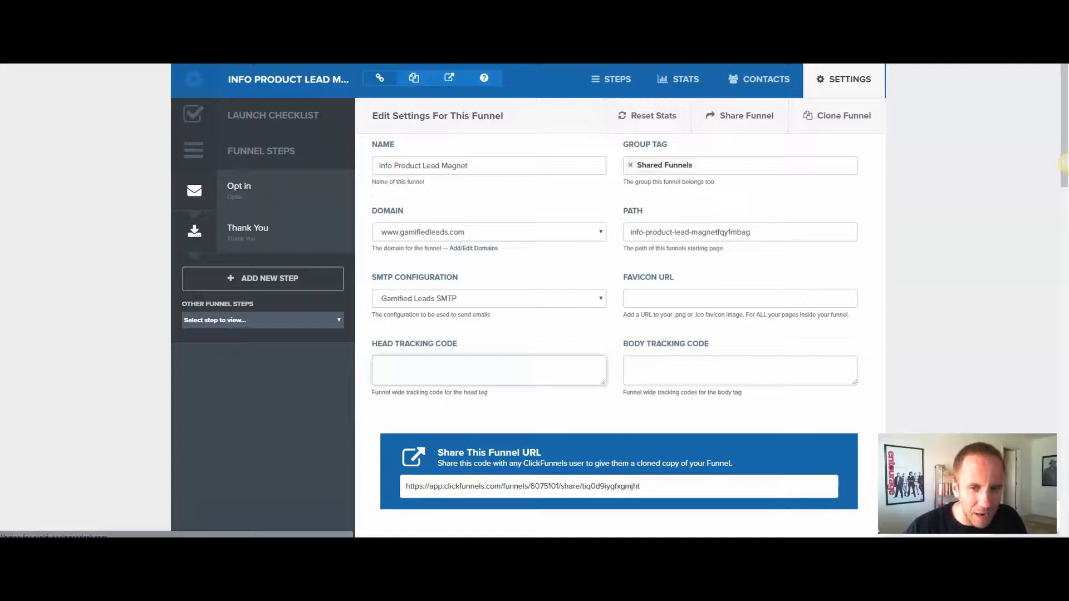
pyautogui.moveTo(604, 382); pyautogui.dragTo(607, 424)
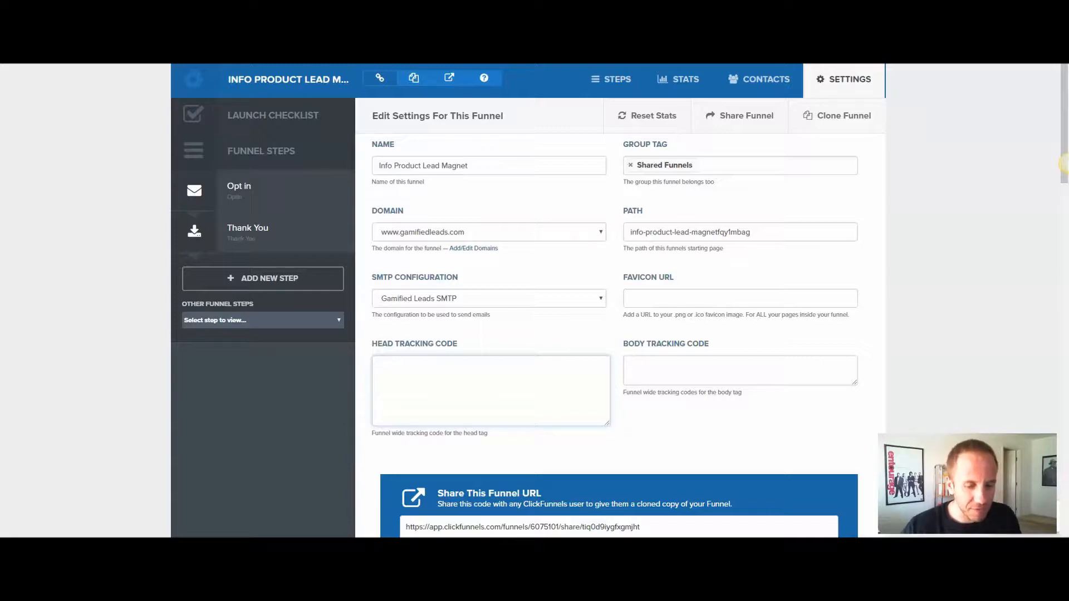
pyautogui.hotkey('ctrl', 'v')
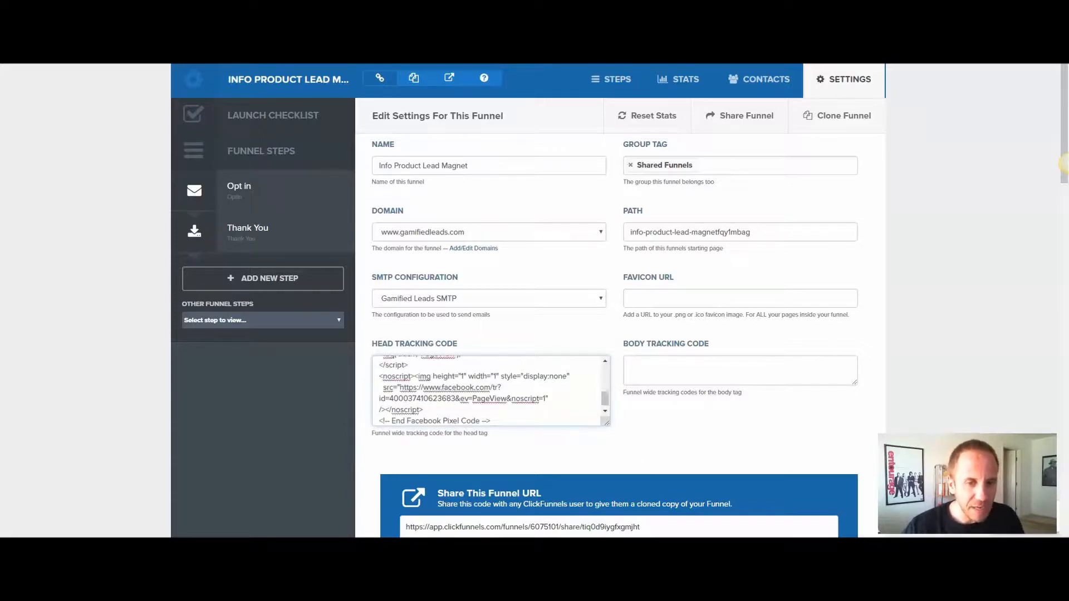
pyautogui.scroll(-20, 1063, 163)
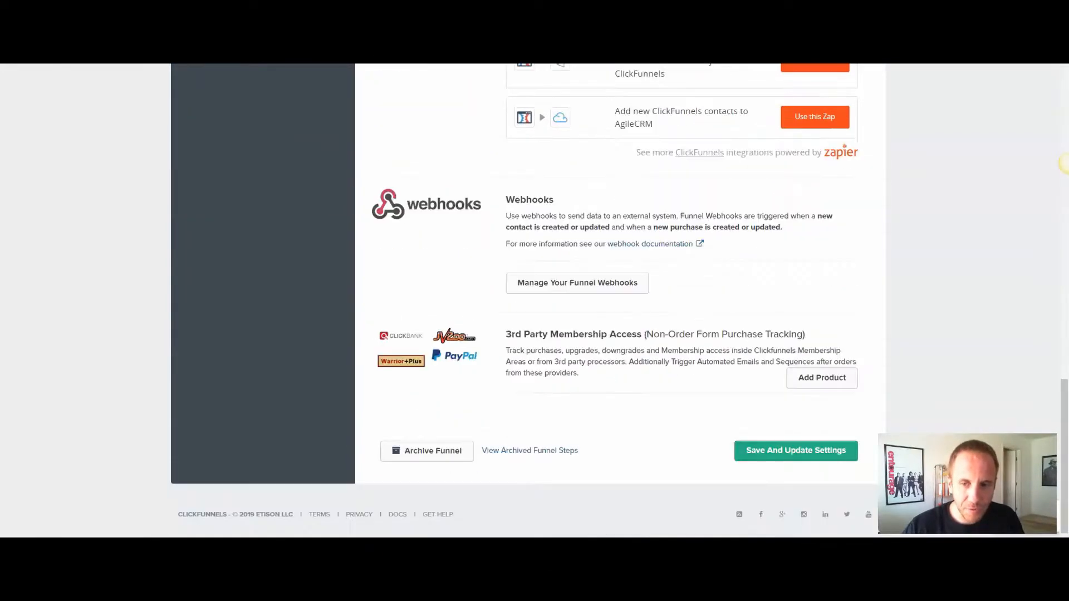
pyautogui.click(795, 450)
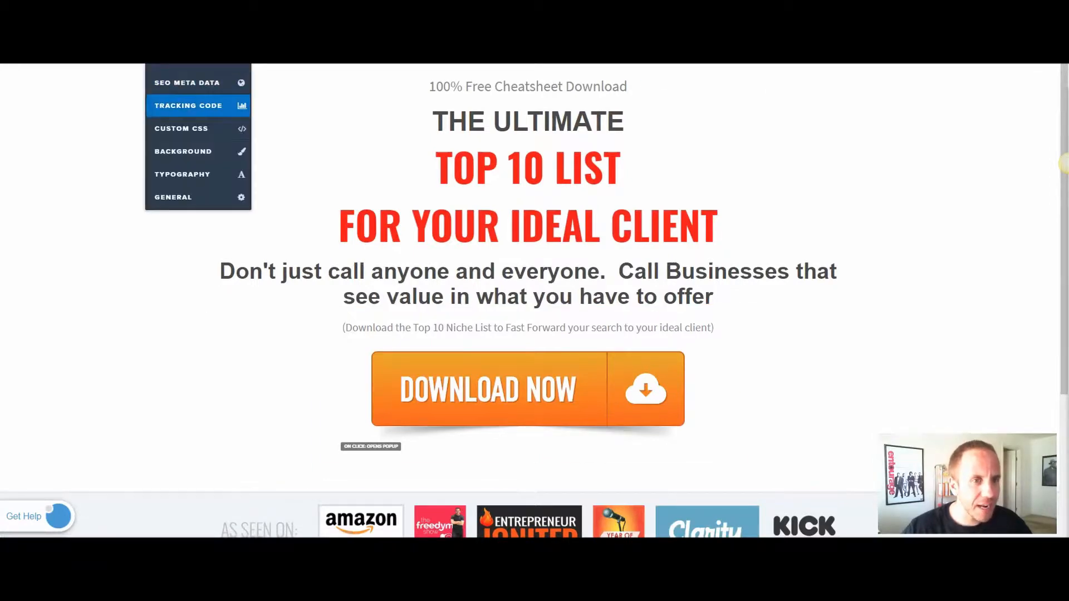
# - Replace the header tracking code of the Top 10 List landing page with the copied Facebook pixel code and save the page
pyautogui.click(188, 106)
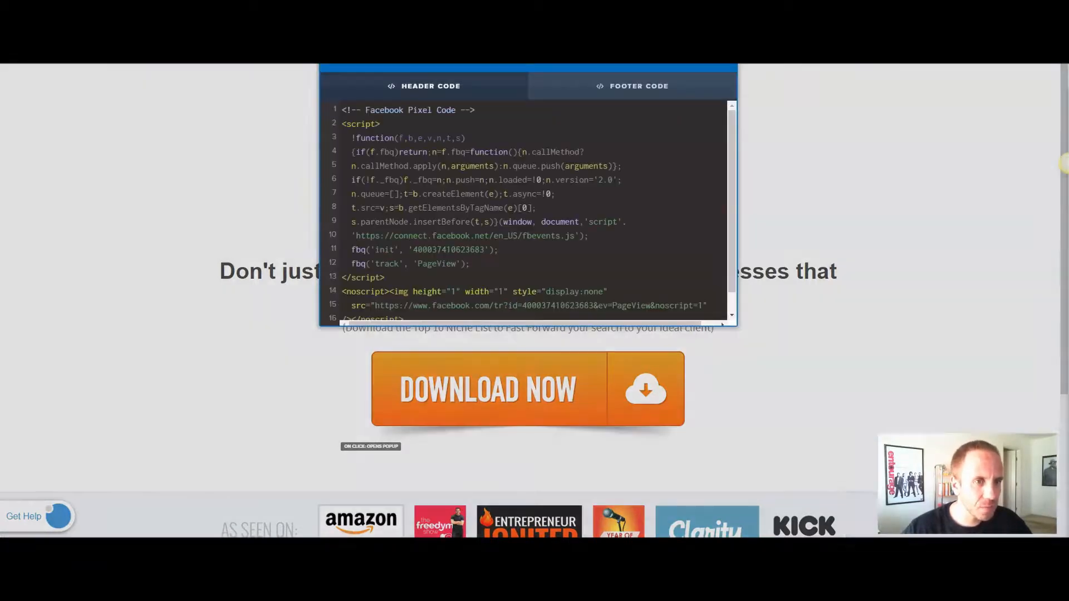
pyautogui.hotkey('ctrl', 'a')
pyautogui.press('Delete')
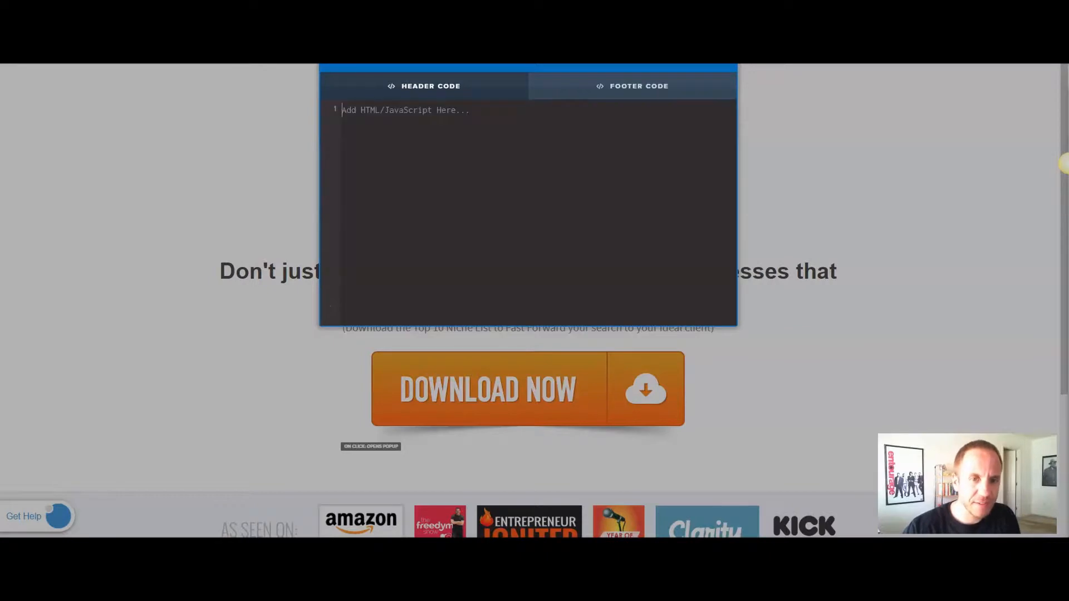
pyautogui.hotkey('ctrl', 'v')
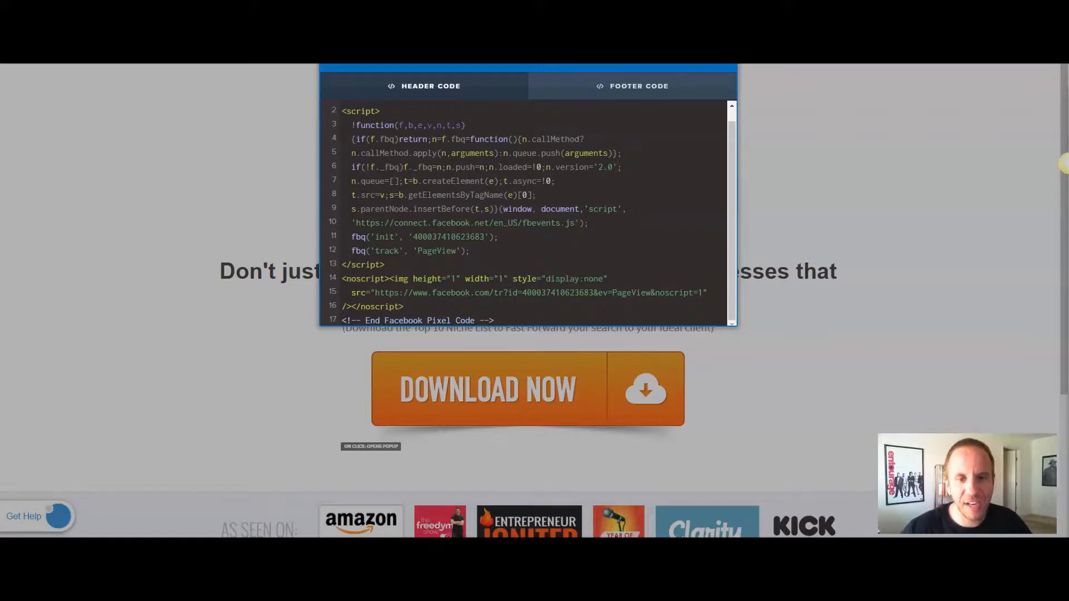
pyautogui.press('Escape')
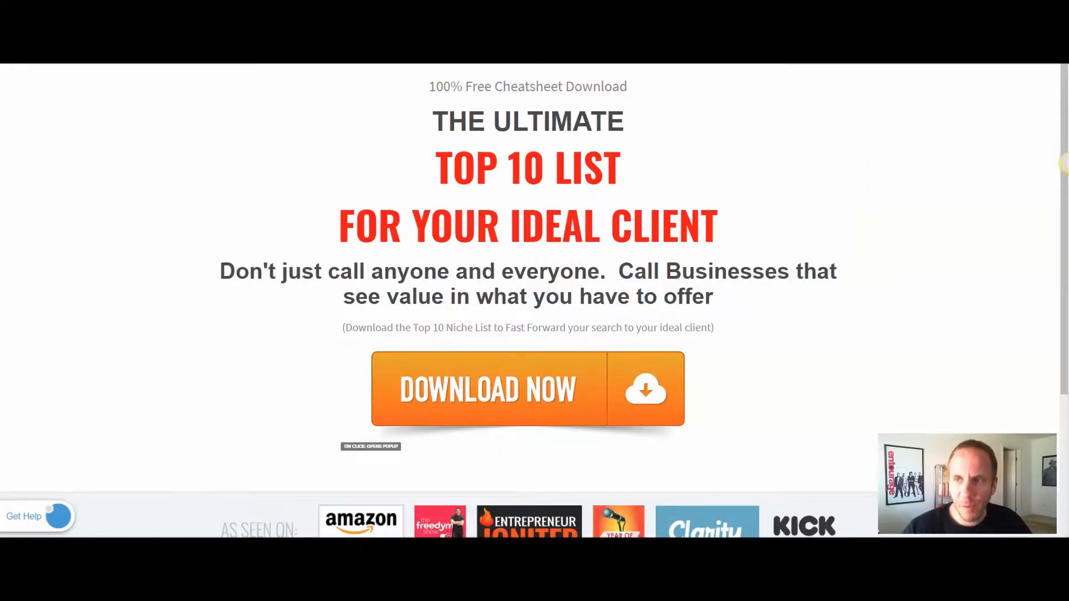
pyautogui.hotkey('ctrl', 's')
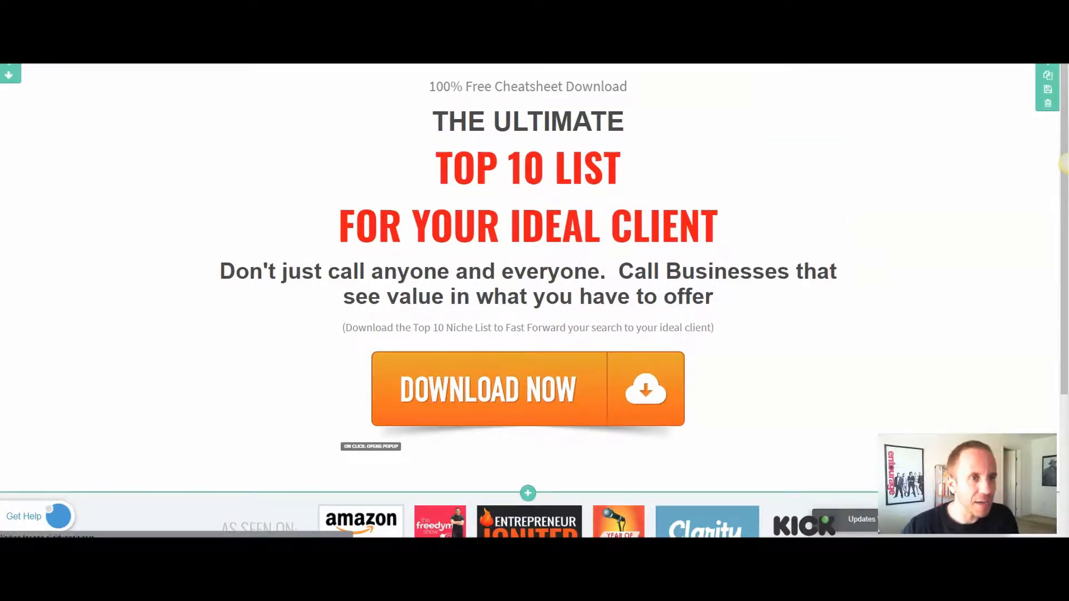
# - Switch to the WordPress.org page of the Pixel Caffeine plugin and review its description, version details and ratings
pyautogui.hotkey('ctrl', 'shift', 'Tab')
pyautogui.hotkey('ctrl', 'shift', 'Tab')
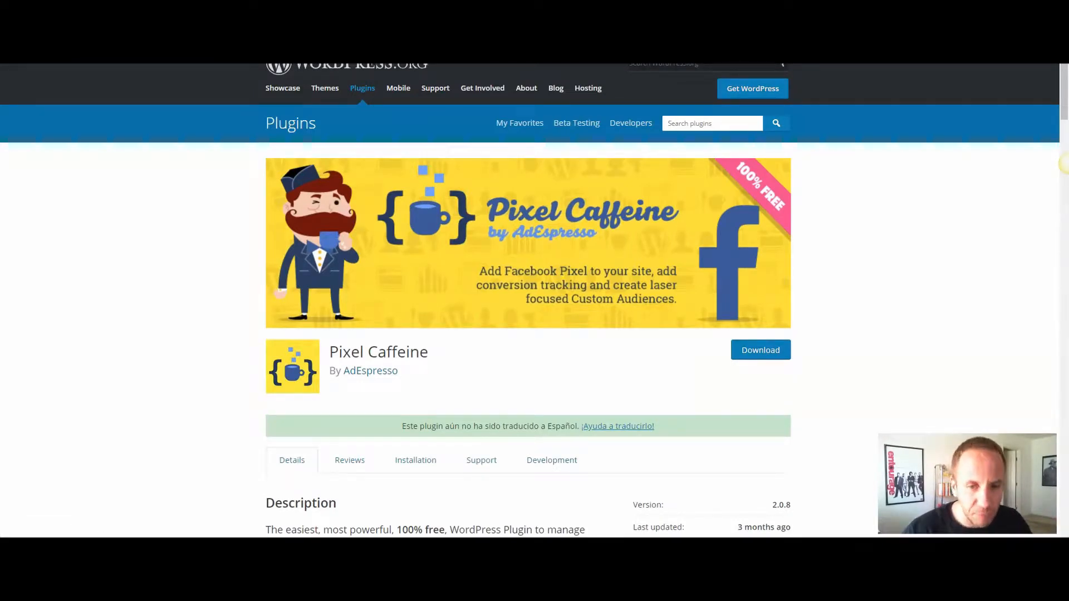
pyautogui.scroll(-5, 1064, 164)
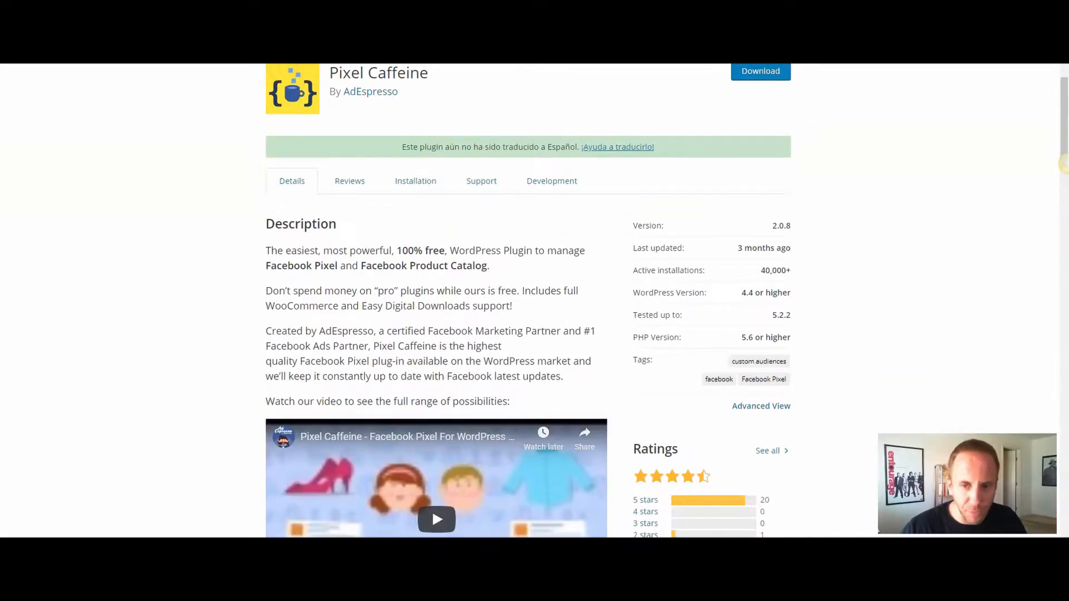
pyautogui.scroll(-3, 1063, 164)
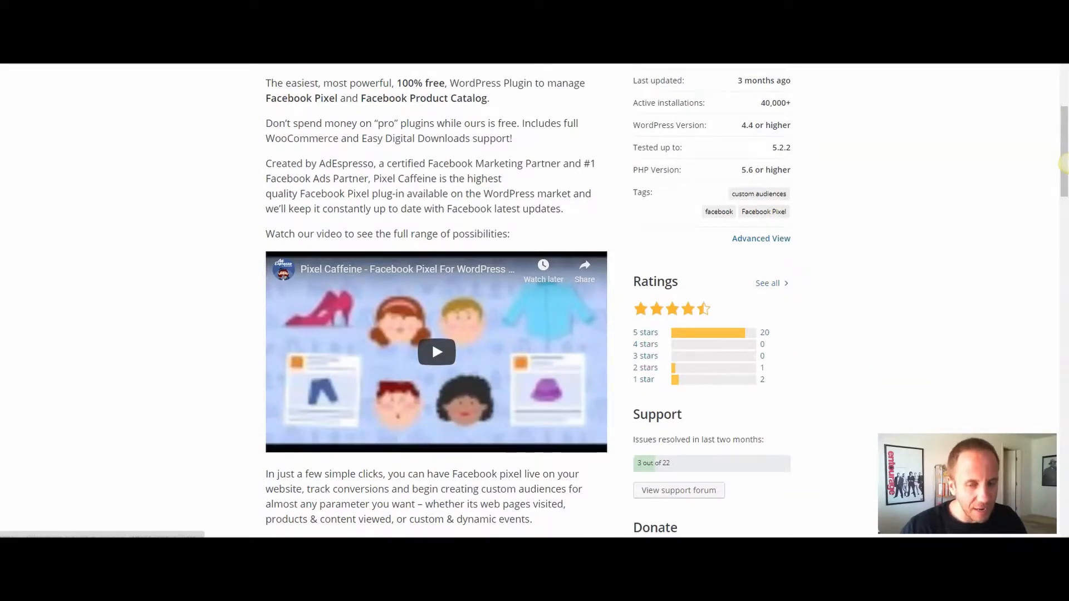
pyautogui.scroll(3, 1063, 164)
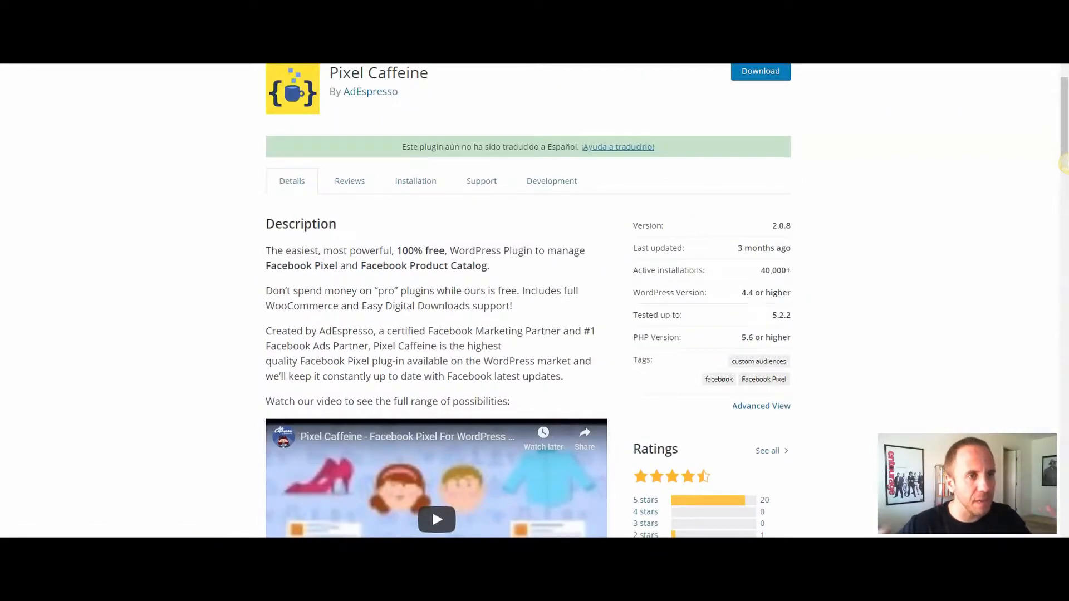
pyautogui.scroll(5, 1063, 164)
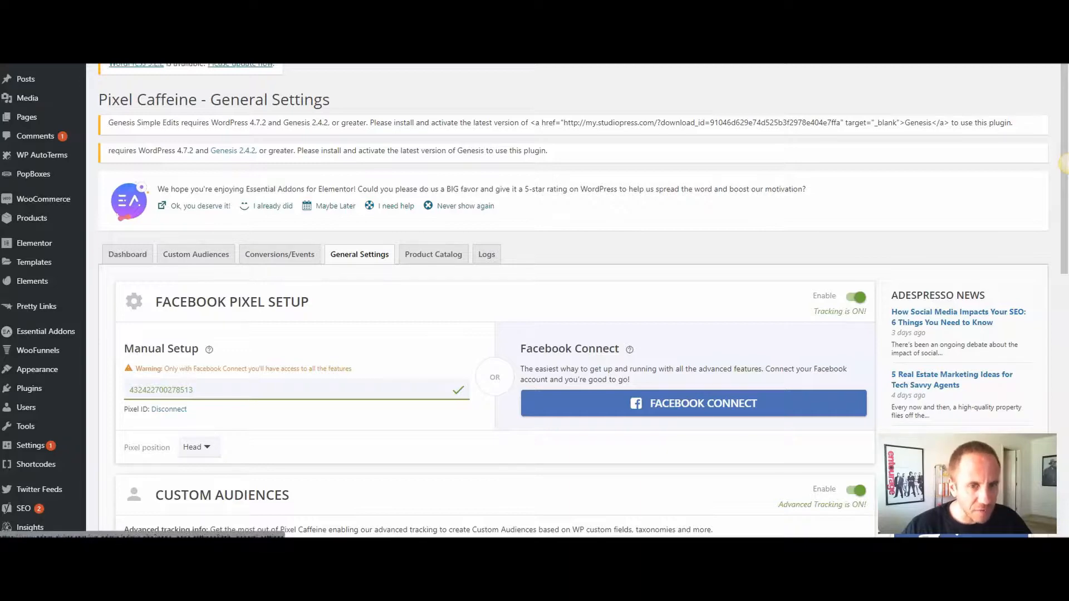
# - Examine Pixel Caffeine's manual pixel setup, advanced data tracking and conversion settings, and check where the pixel ID appears in Facebook's pixel code
pyautogui.scroll(-2, 535, 301)
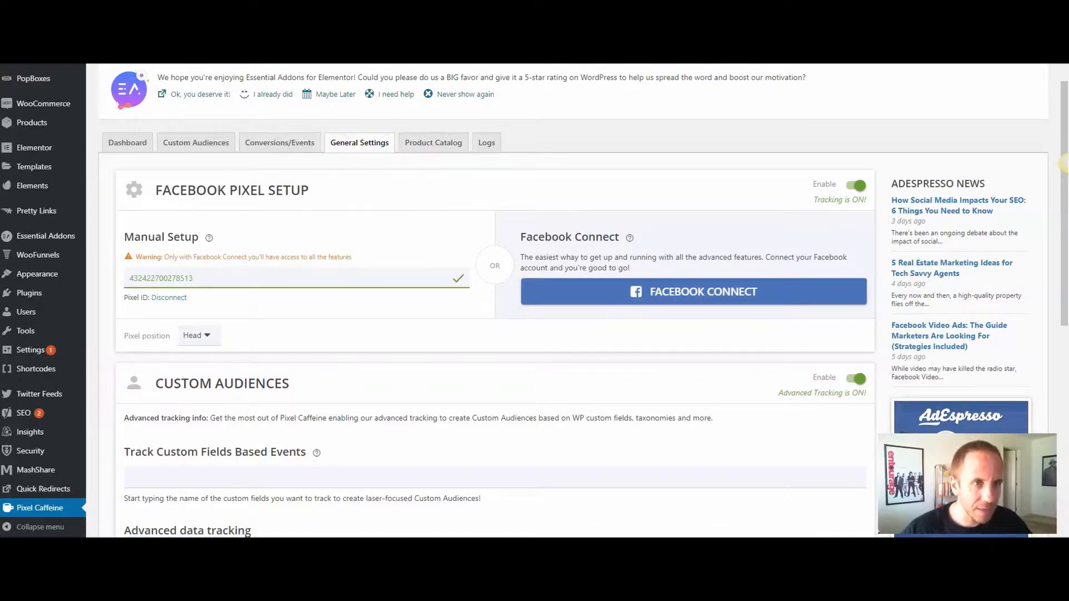
pyautogui.hotkey('ctrl', 'Tab')
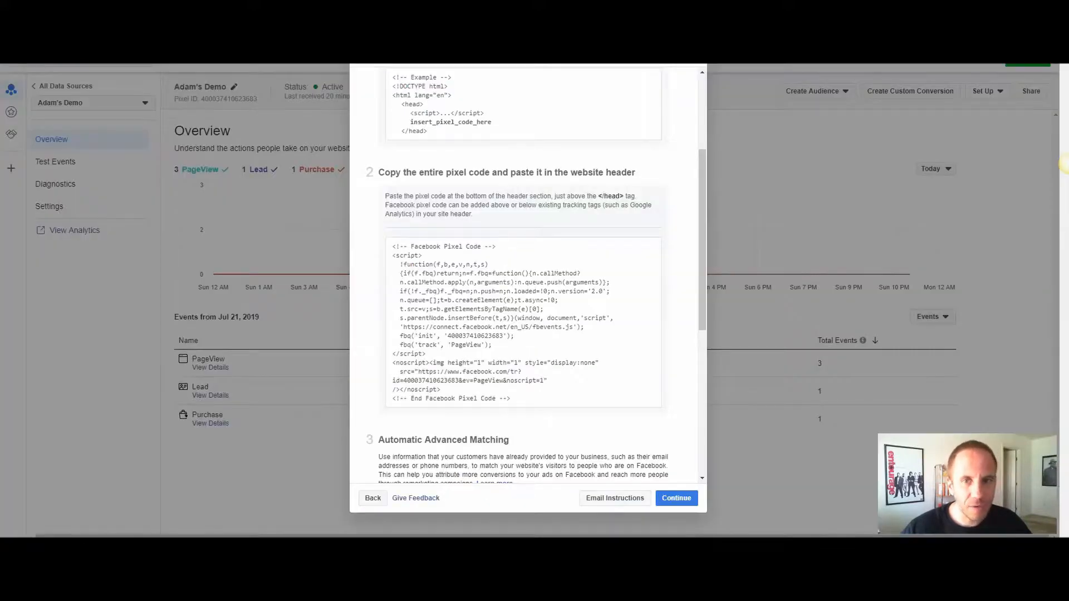
pyautogui.press('Escape')
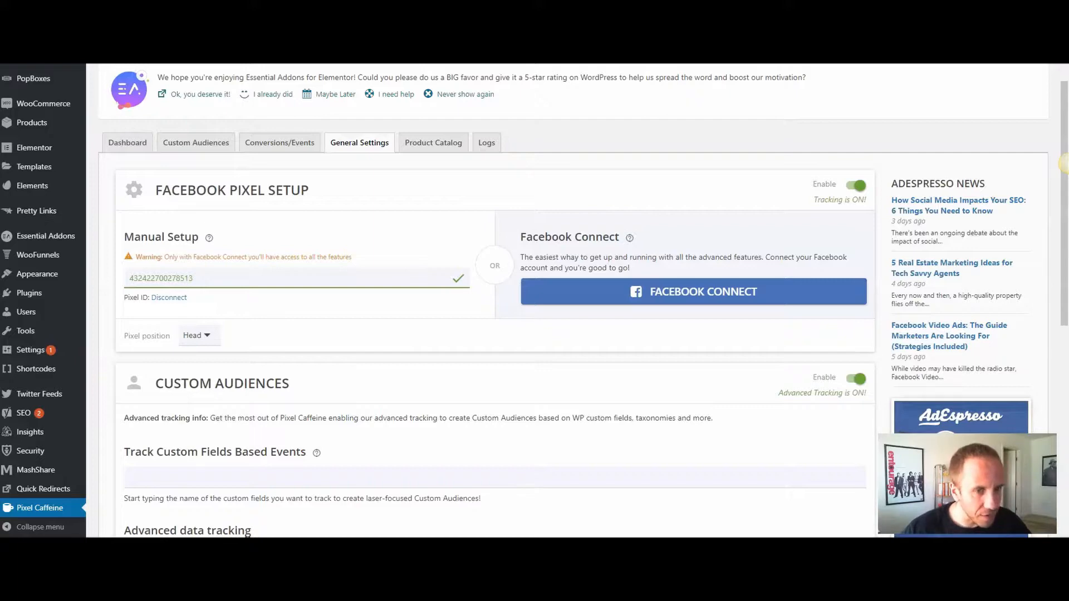
pyautogui.scroll(-8, 534, 300)
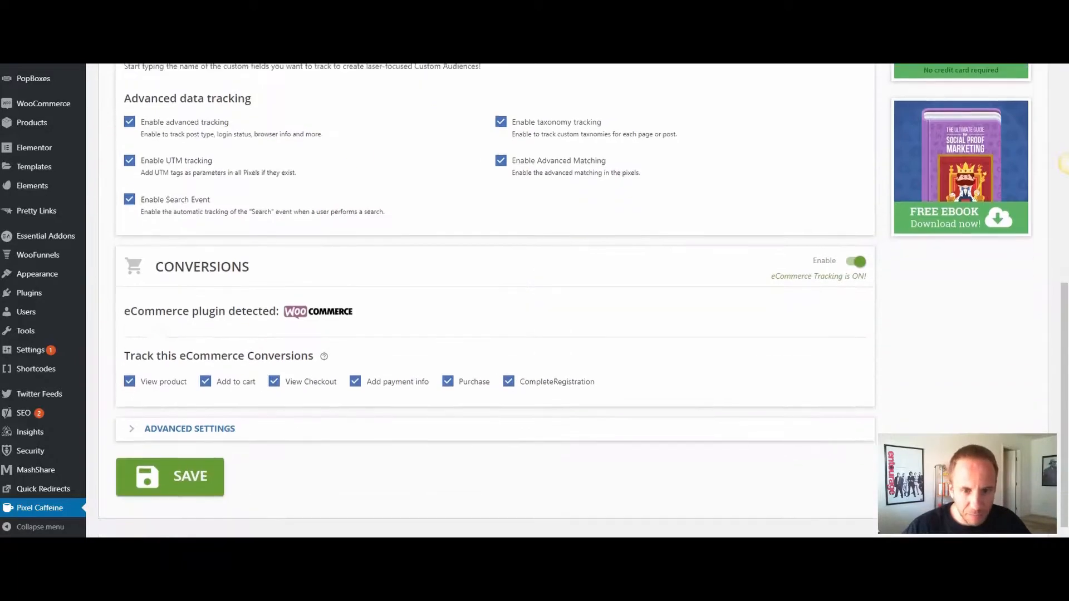
pyautogui.scroll(8, 1064, 164)
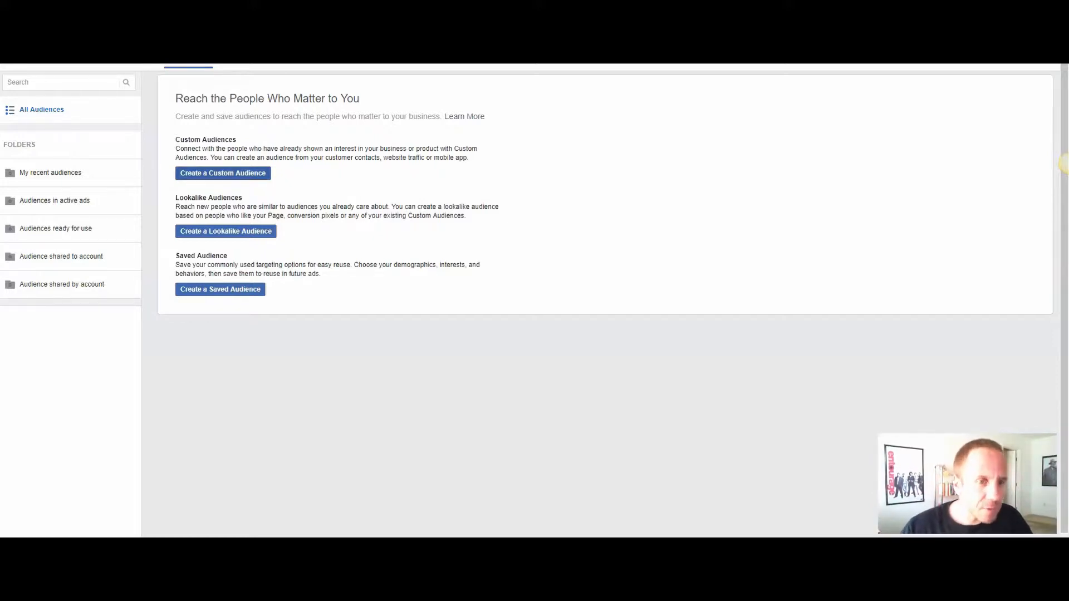
# - Set up a custom audience from website traffic, name it "All Website Traffic - 30 Days", and copy that name
pyautogui.click(223, 173)
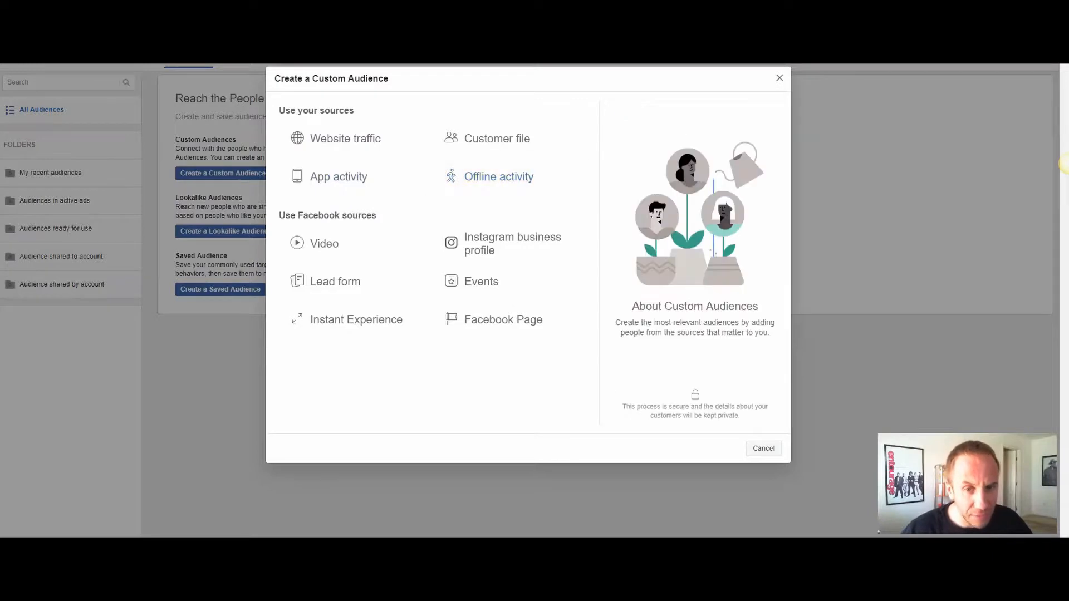
pyautogui.click(345, 138)
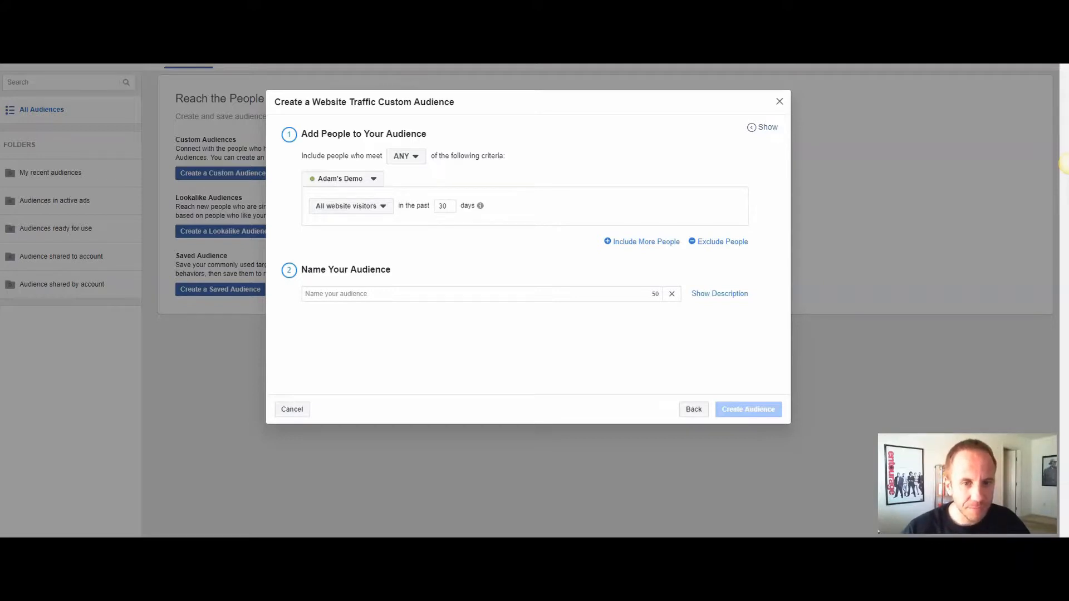
pyautogui.click(356, 294)
pyautogui.write('We')
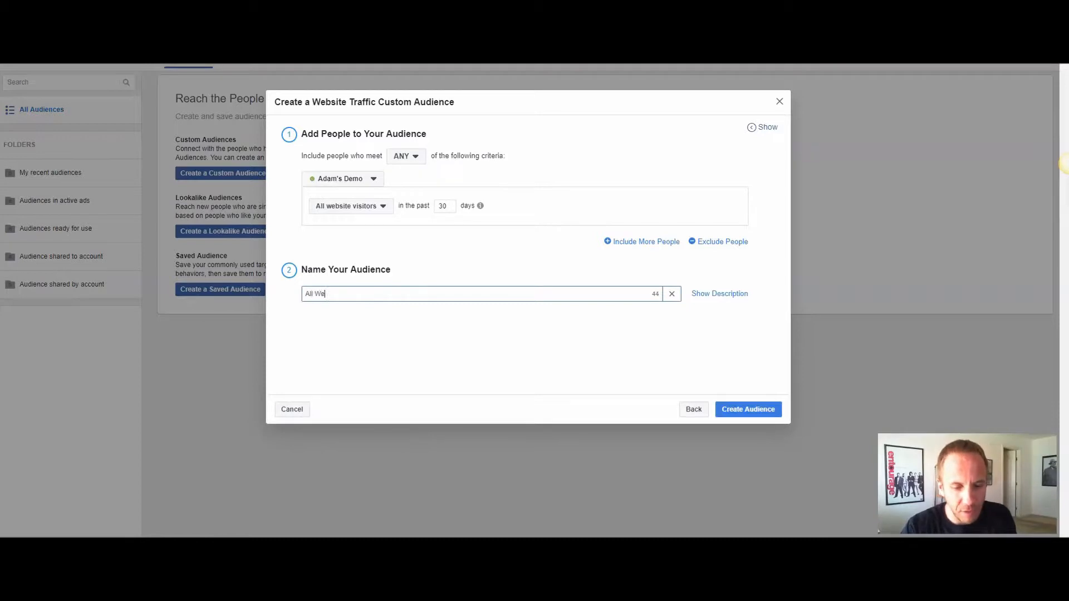
pyautogui.write('bsite Traffi')
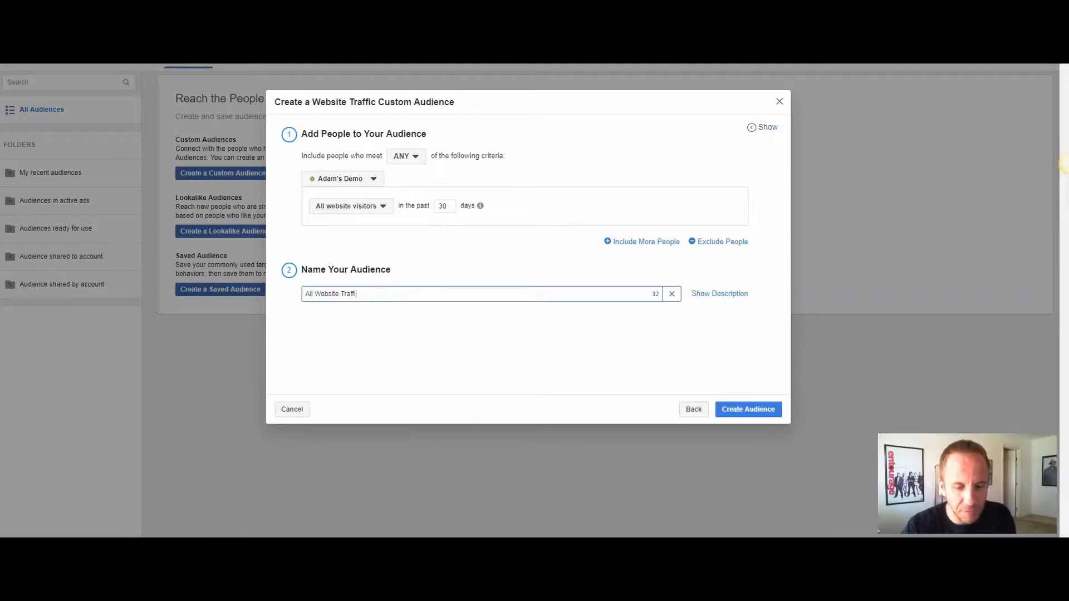
pyautogui.write('c - 7')
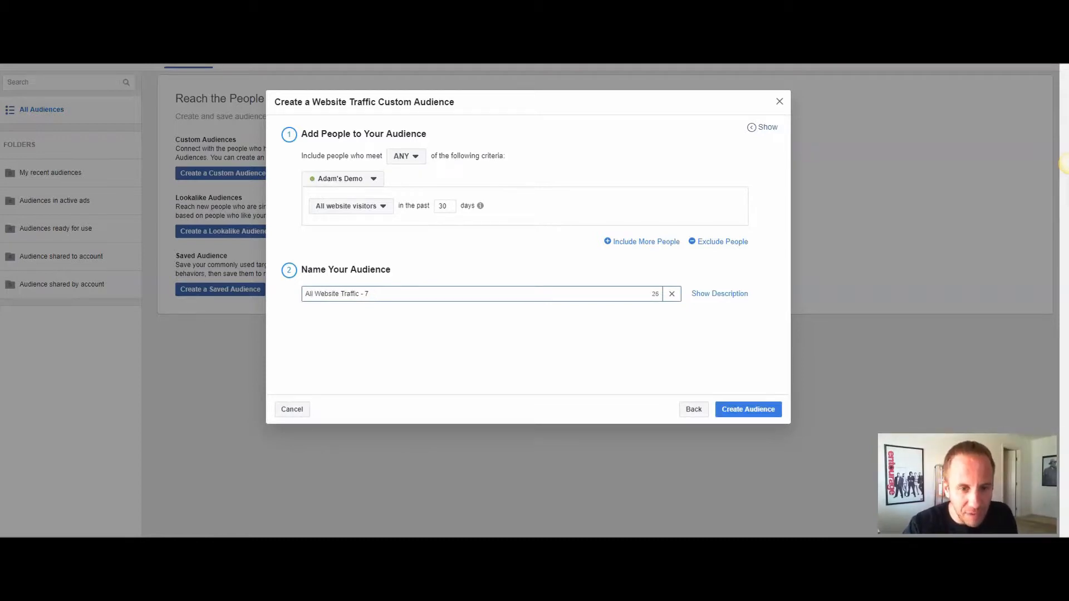
pyautogui.press('BackSpace')
pyautogui.press('BackSpace')
pyautogui.write('30 Days')
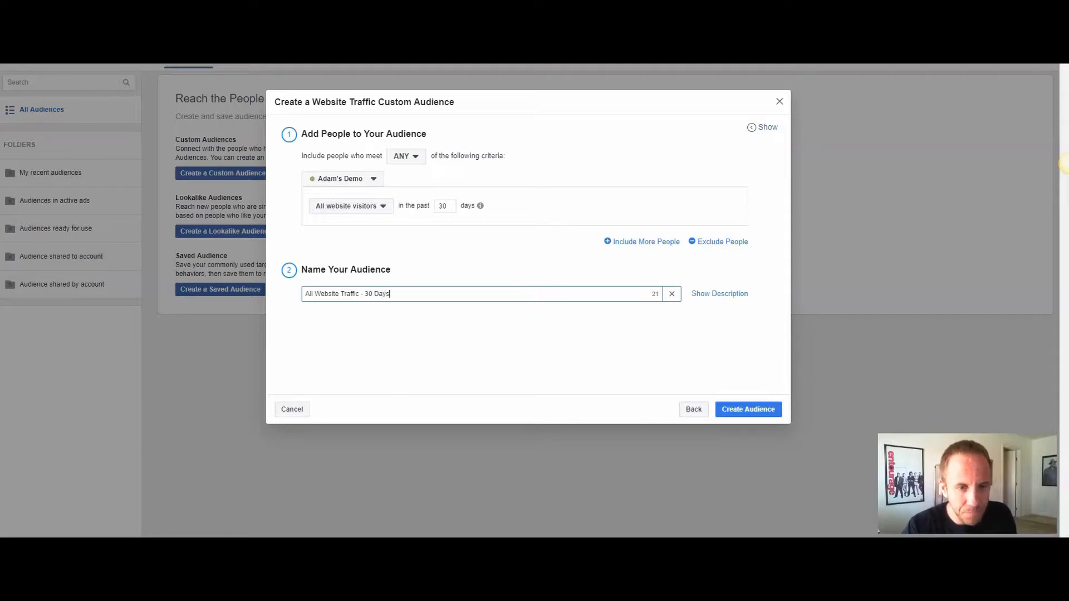
pyautogui.hotkey('ctrl', 'a')
pyautogui.hotkey('ctrl', 'c')
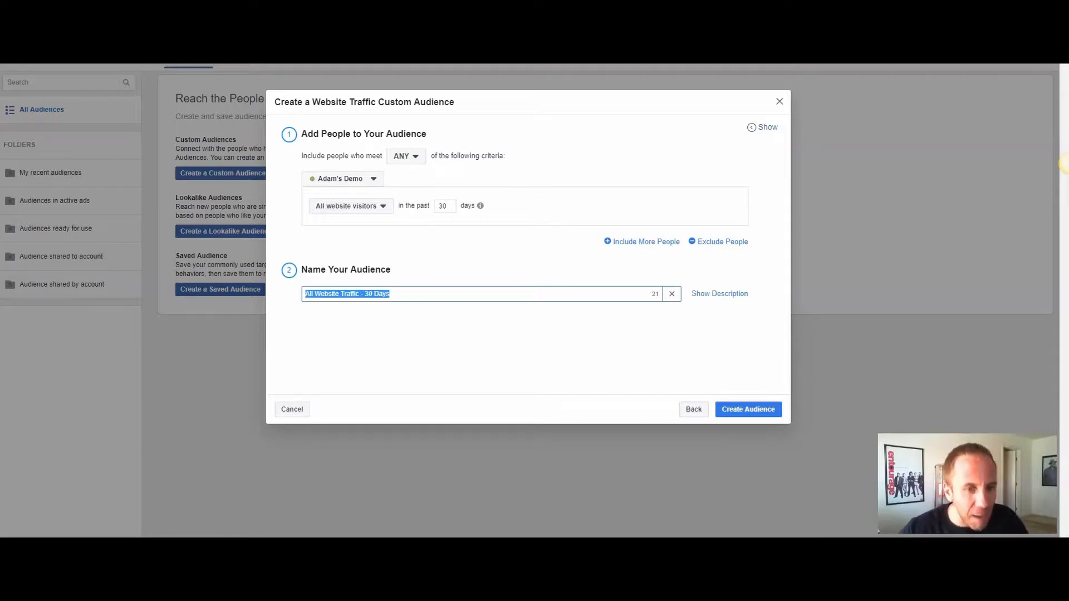
# - Create the 30-day website traffic audience and start another custom audience of all website visitors in the past 60 days
pyautogui.press('Return')
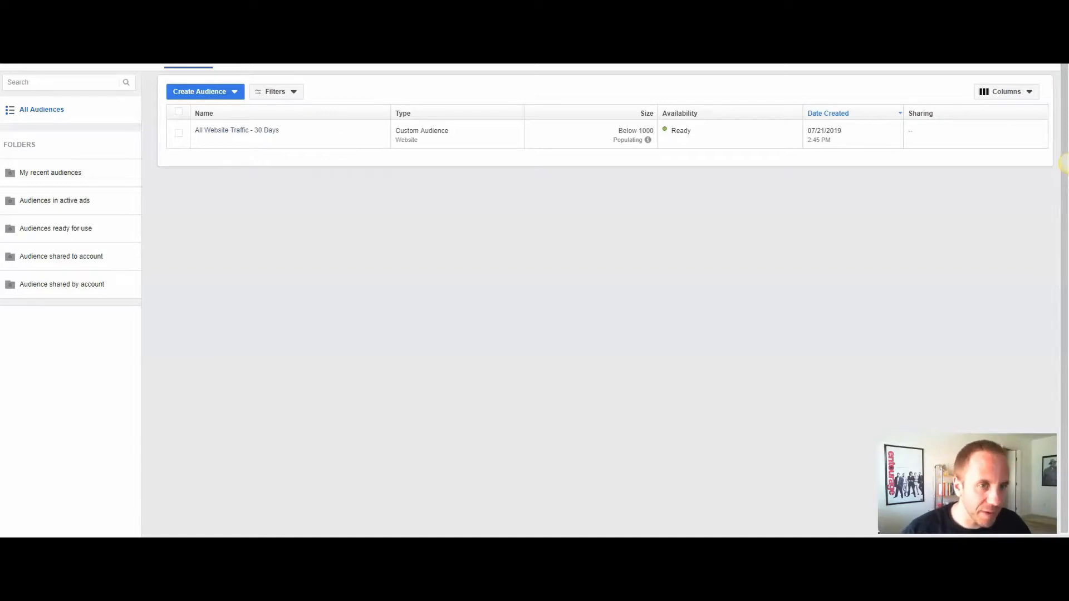
pyautogui.click(204, 92)
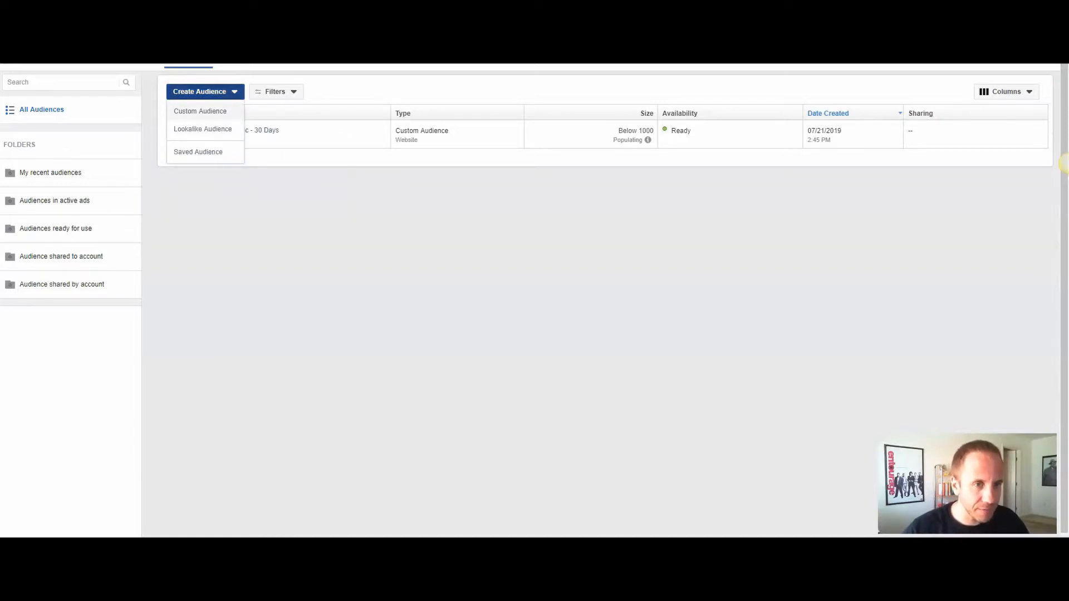
pyautogui.click(200, 111)
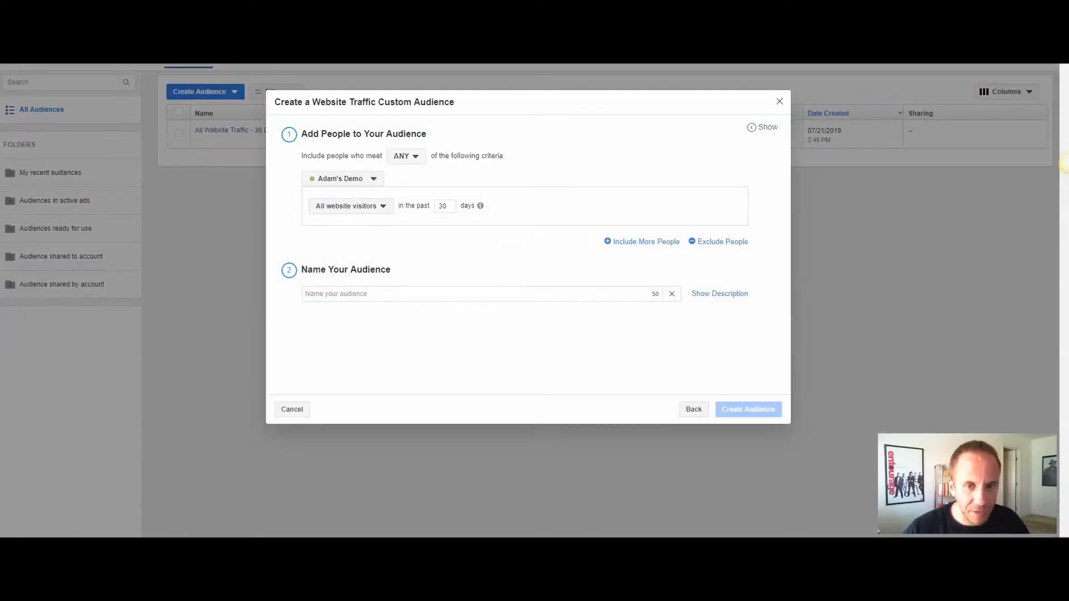
pyautogui.doubleClick(443, 206)
pyautogui.write('60')
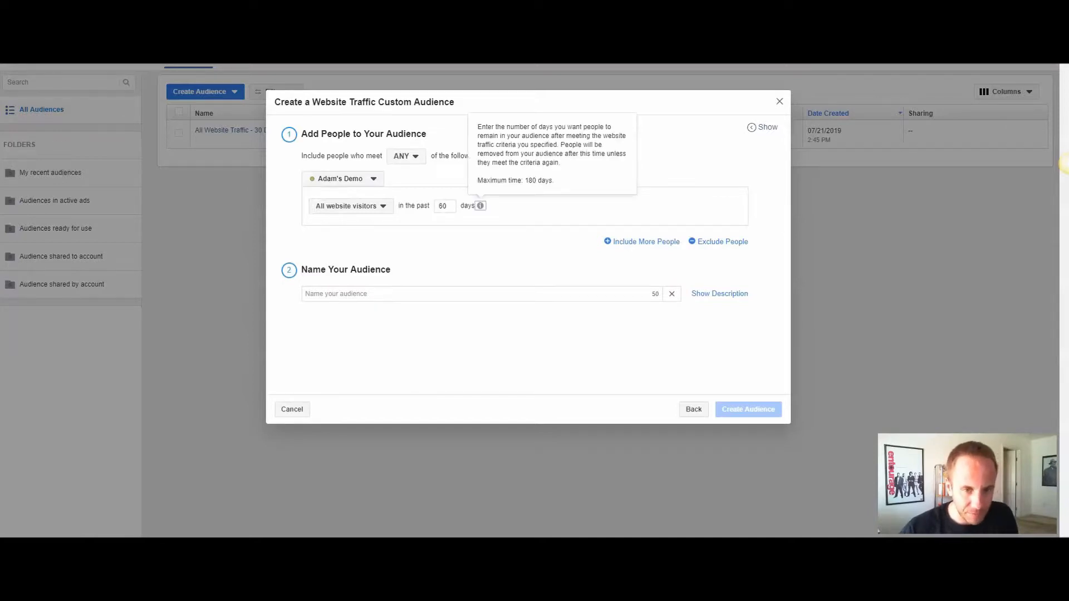
# - Name the new audience "All Website Traffic - 60 Days", create it and close the confirmation
pyautogui.click(348, 294)
pyautogui.click(348, 312)
pyautogui.press('Left')
pyautogui.press('BackSpace')
pyautogui.write('6')
pyautogui.click(748, 409)
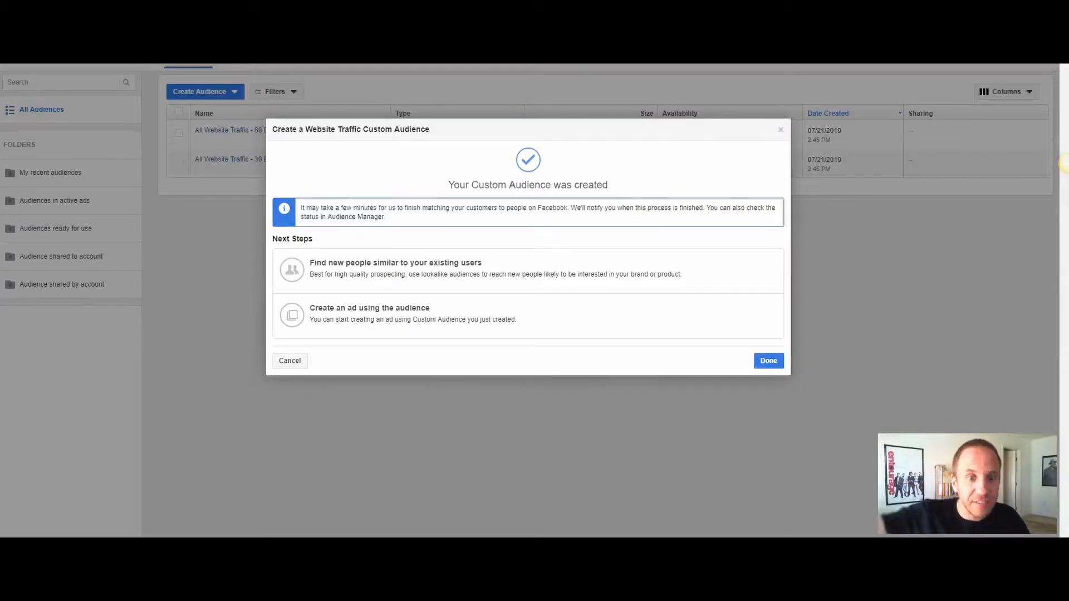
pyautogui.click(768, 360)
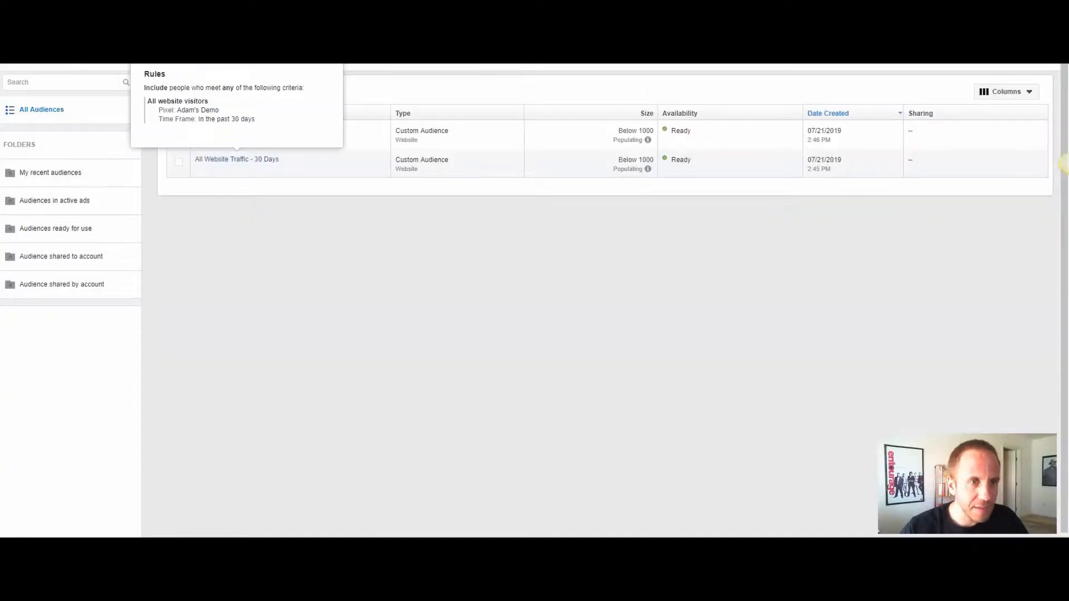
# - Set up another website traffic custom audience covering all website visitors in the past 14 days
pyautogui.click(200, 91)
pyautogui.click(199, 110)
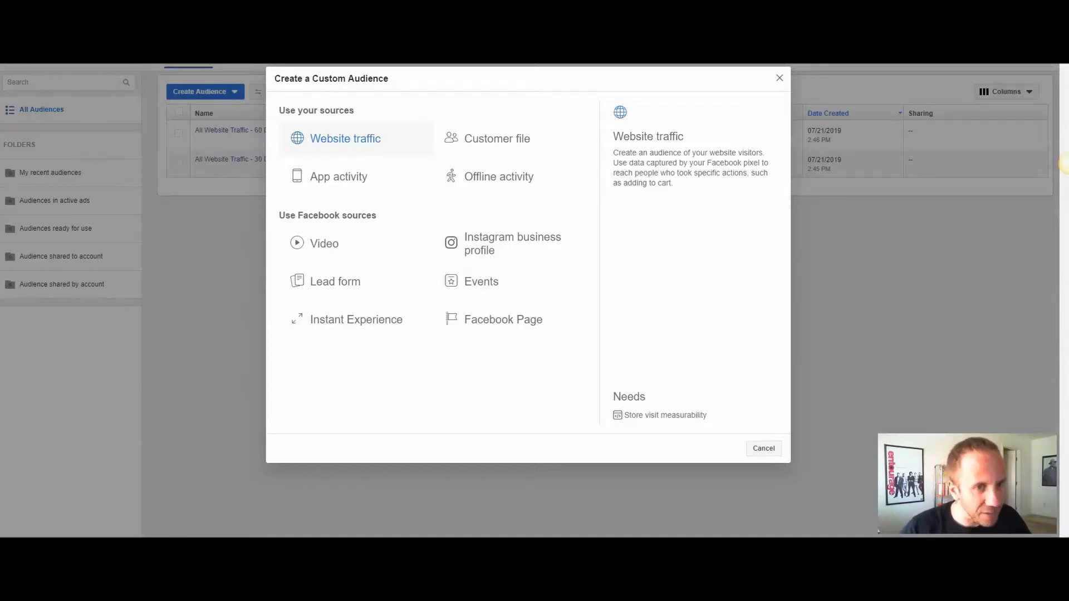
pyautogui.click(345, 139)
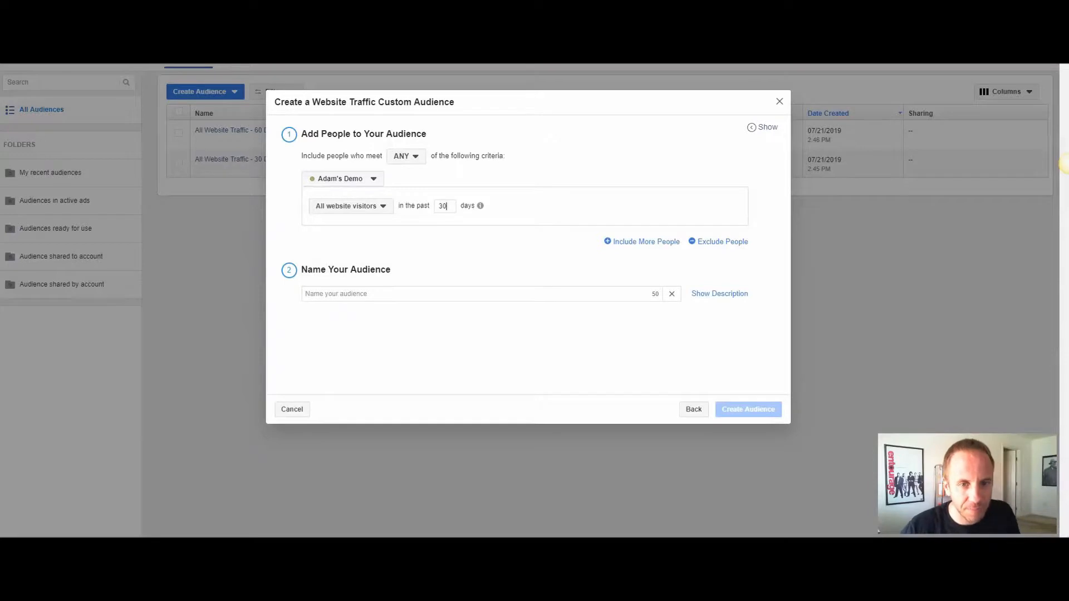
pyautogui.doubleClick(443, 206)
pyautogui.write('7')
pyautogui.moveTo(480, 206)
pyautogui.hotkey('shift', 'Tab')
pyautogui.write('14')
pyautogui.press('Tab')
pyautogui.press('Tab')
pyautogui.press('Down')
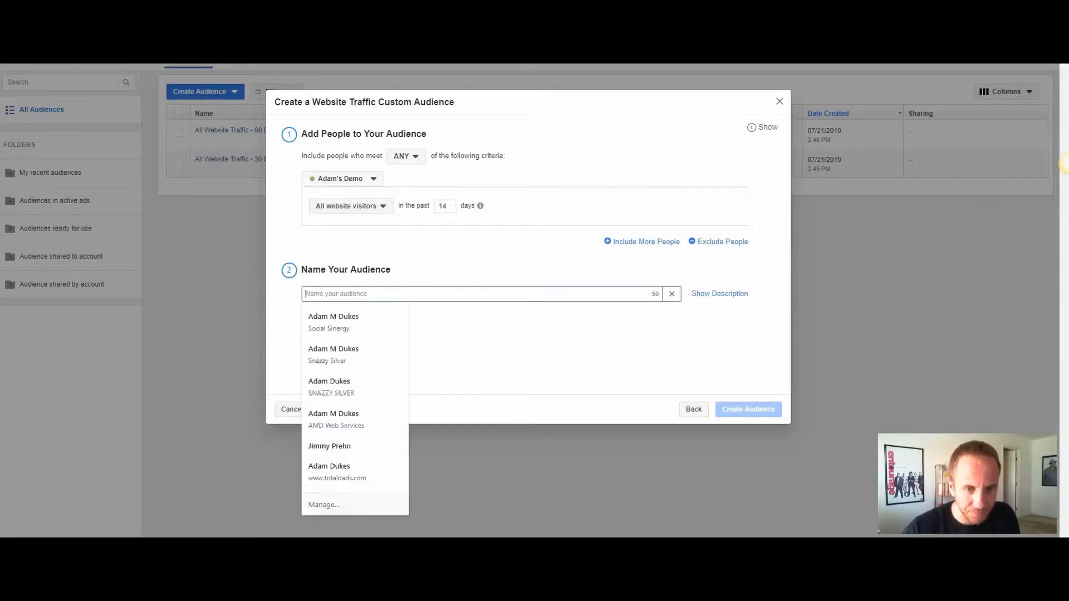
# - Name the audience "All Website Traffic - 14 Days" by adapting the copied name, and create it
pyautogui.hotkey('ctrl', 'v')
pyautogui.press('BackSpace')
pyautogui.press('BackSpace')
pyautogui.write('14')
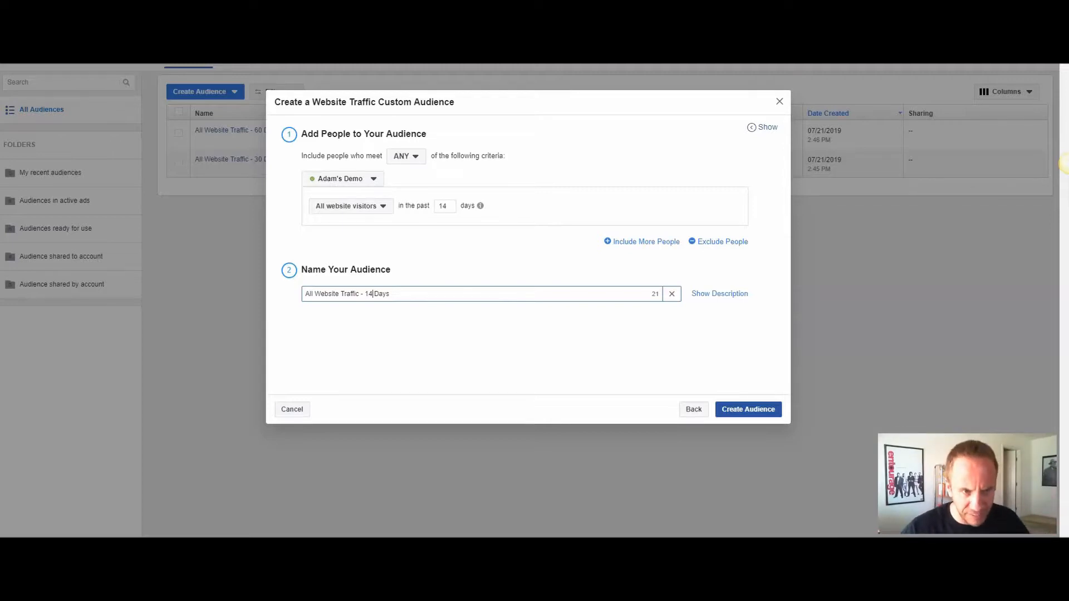
pyautogui.click(748, 409)
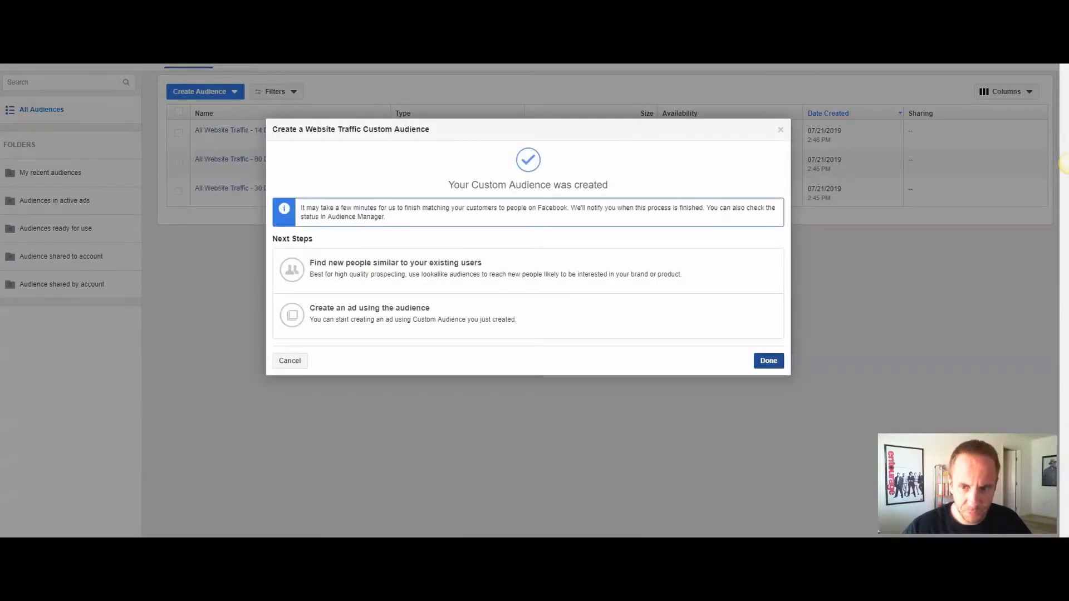
pyautogui.click(768, 361)
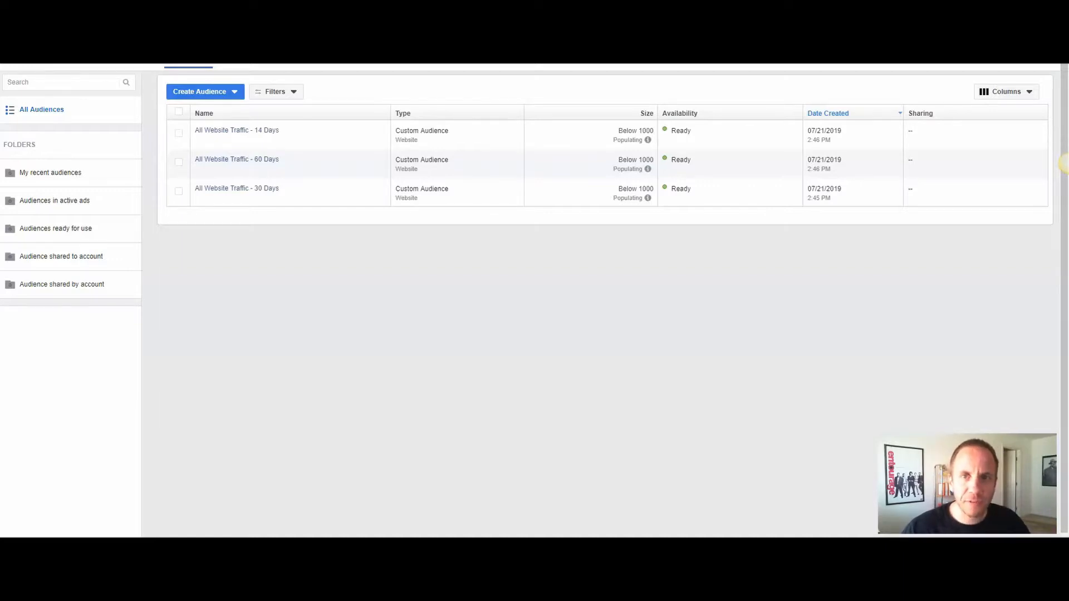
# - Switch to the "Do Facebook Ads Work?" blog post and look through its content
pyautogui.hotkey('ctrl', 'Tab')
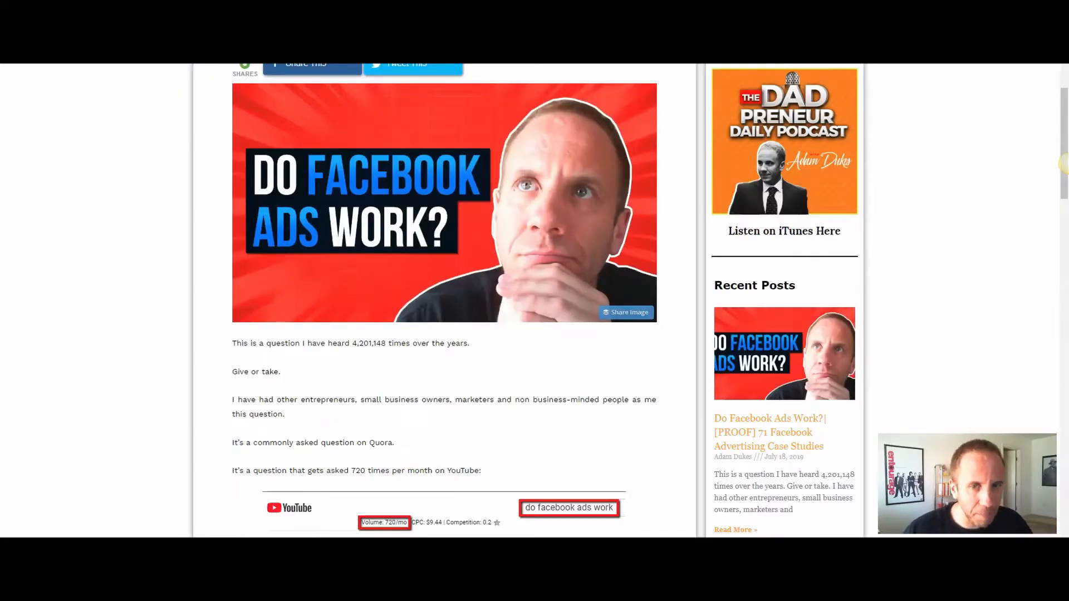
pyautogui.scroll(1, 1063, 163)
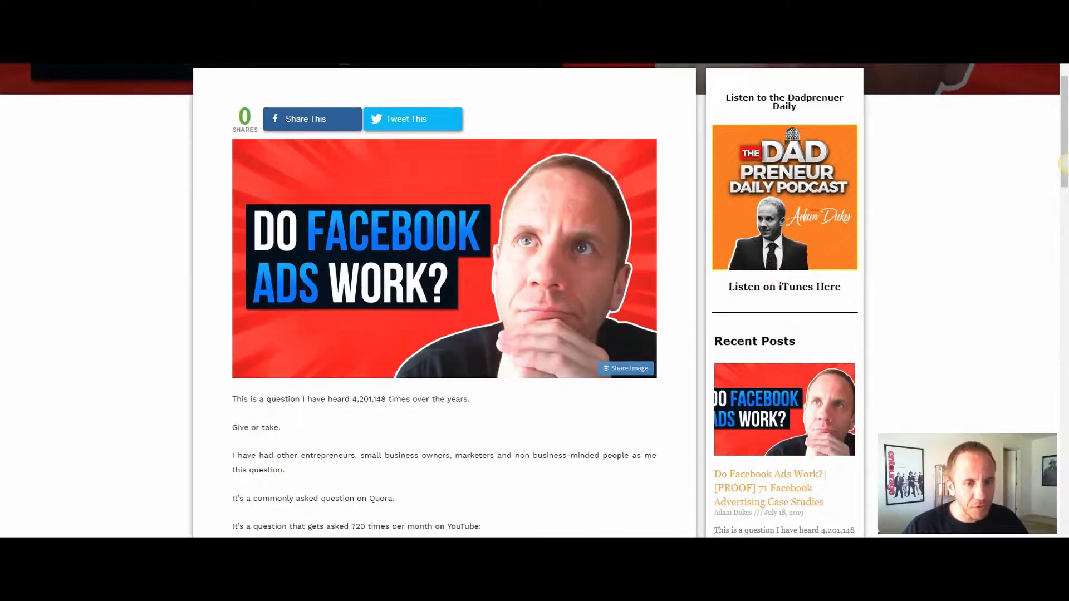
pyautogui.scroll(-15, 1063, 163)
pyautogui.scroll(15, 1063, 164)
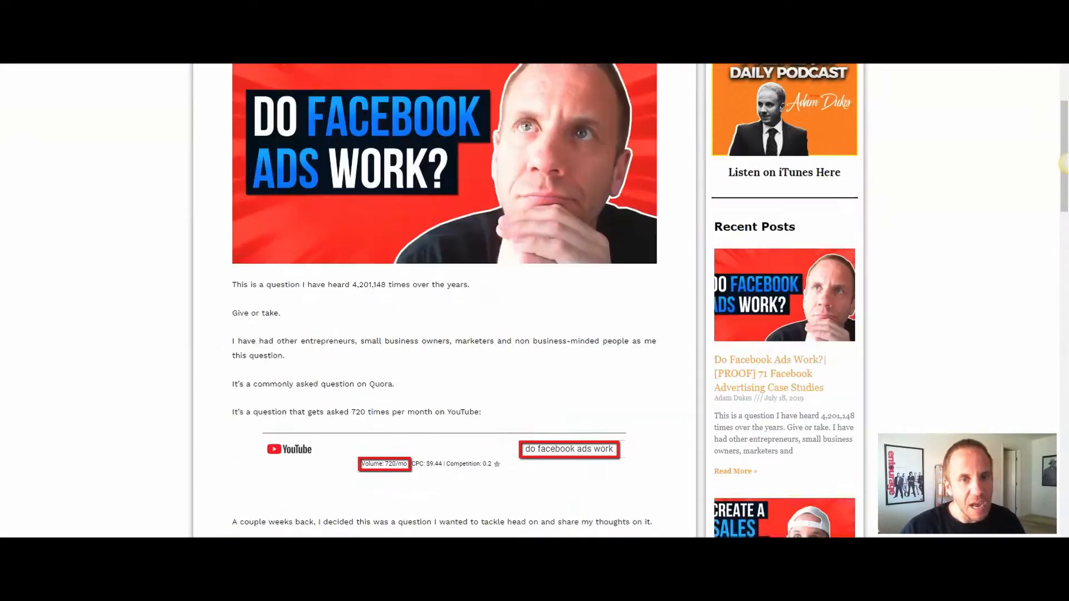
pyautogui.scroll(-2, 1063, 163)
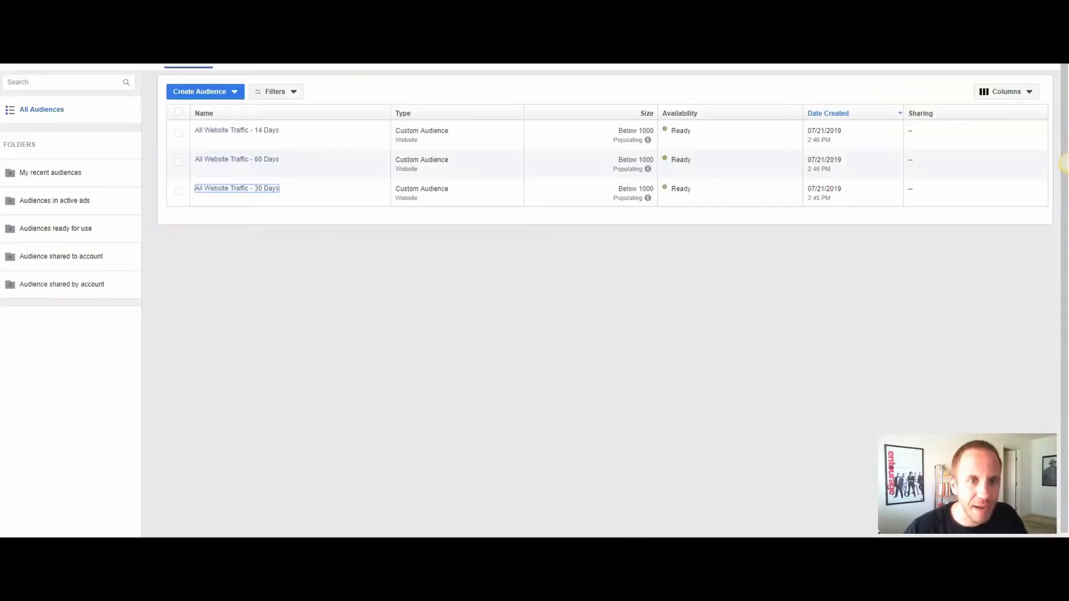
# - Set up a website traffic audience of people who visited specific web pages, with the URL containing the do-facebook-ads-work blog post address
pyautogui.click(205, 91)
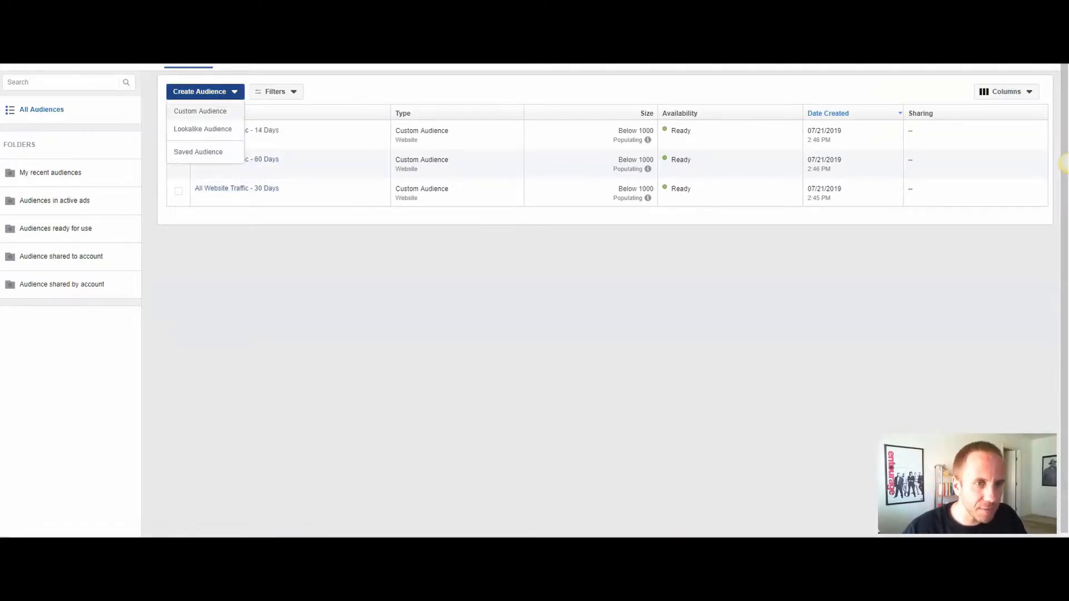
pyautogui.click(201, 111)
pyautogui.click(355, 138)
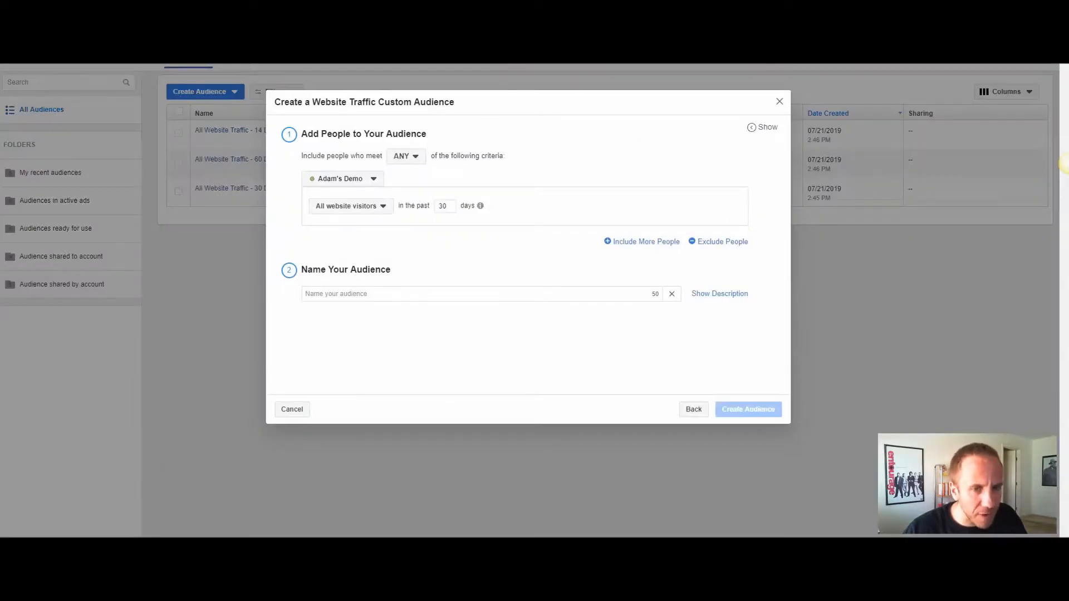
pyautogui.click(350, 206)
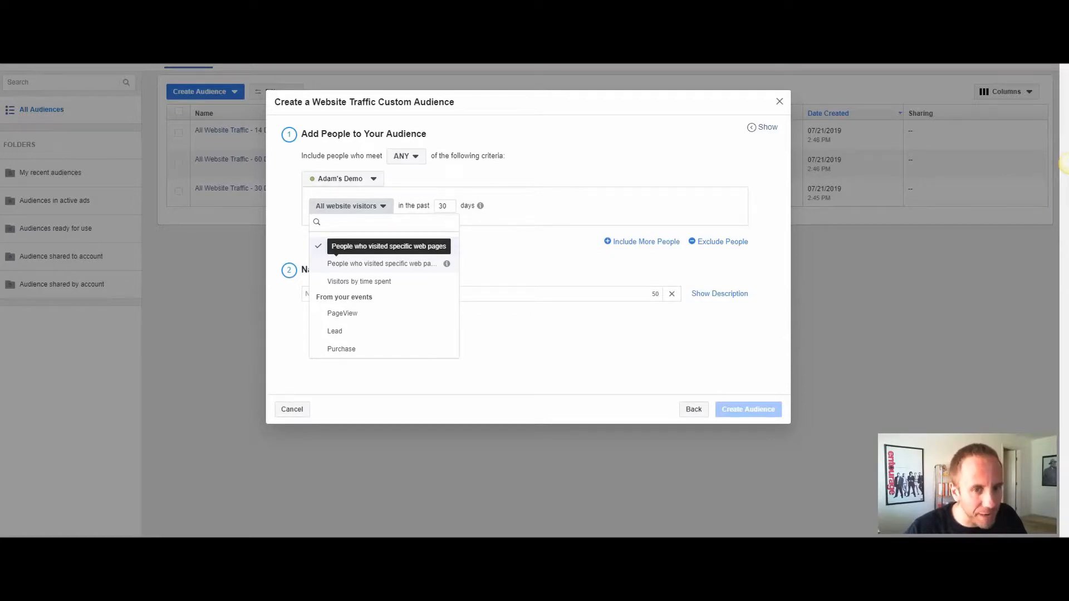
pyautogui.click(357, 263)
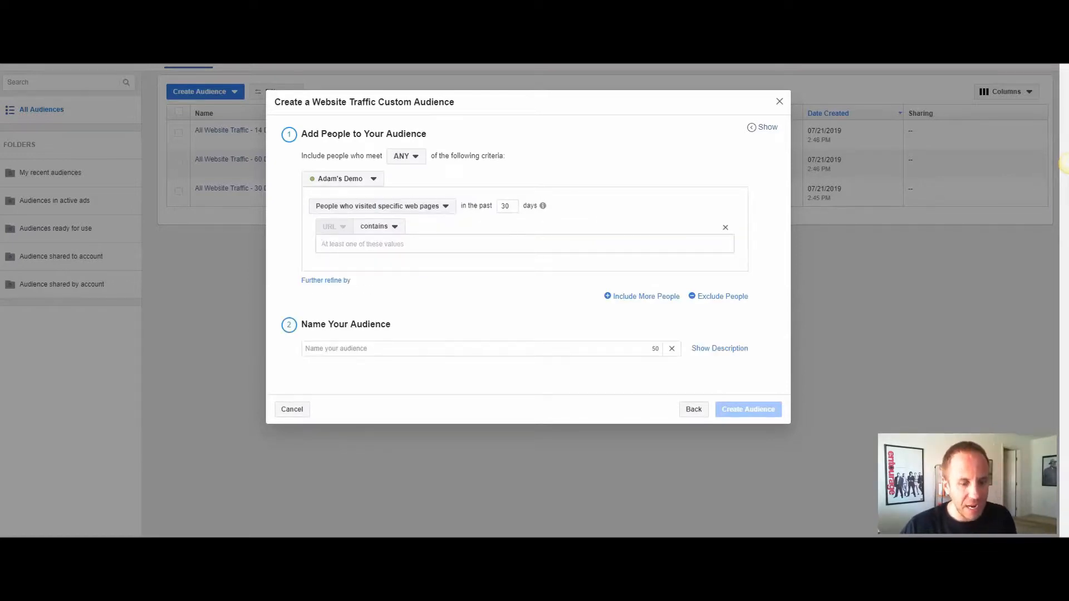
pyautogui.write('https://www.adam-dukes.com/do-facebook-ads-work/')
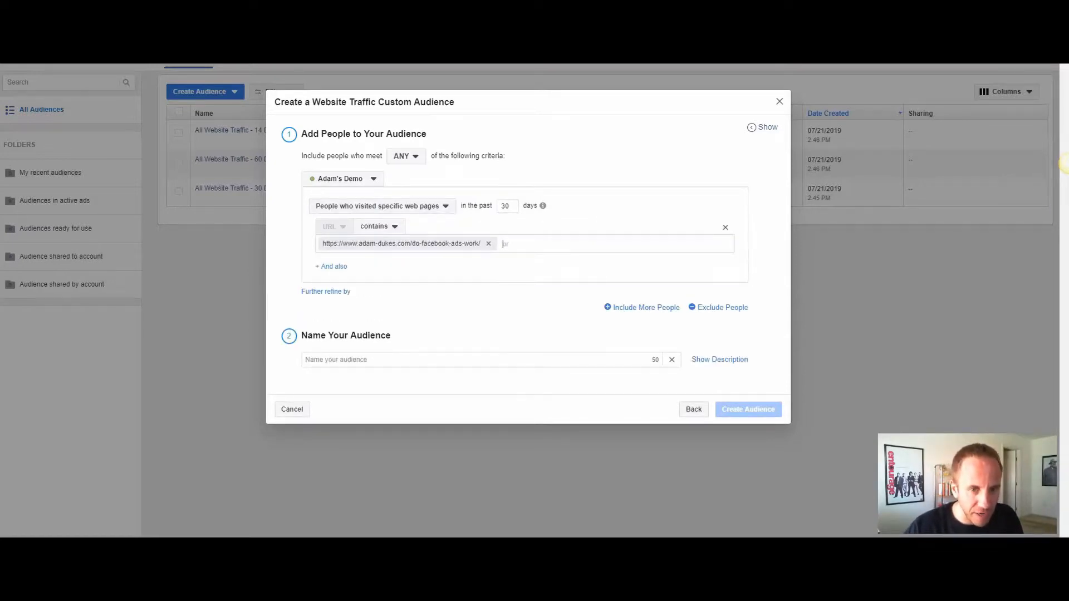
# - Name the audience "Do FB Ads Work Blog Post - 14 Days", set its period to 14 days and create it
pyautogui.click(356, 360)
pyautogui.write('Do FB')
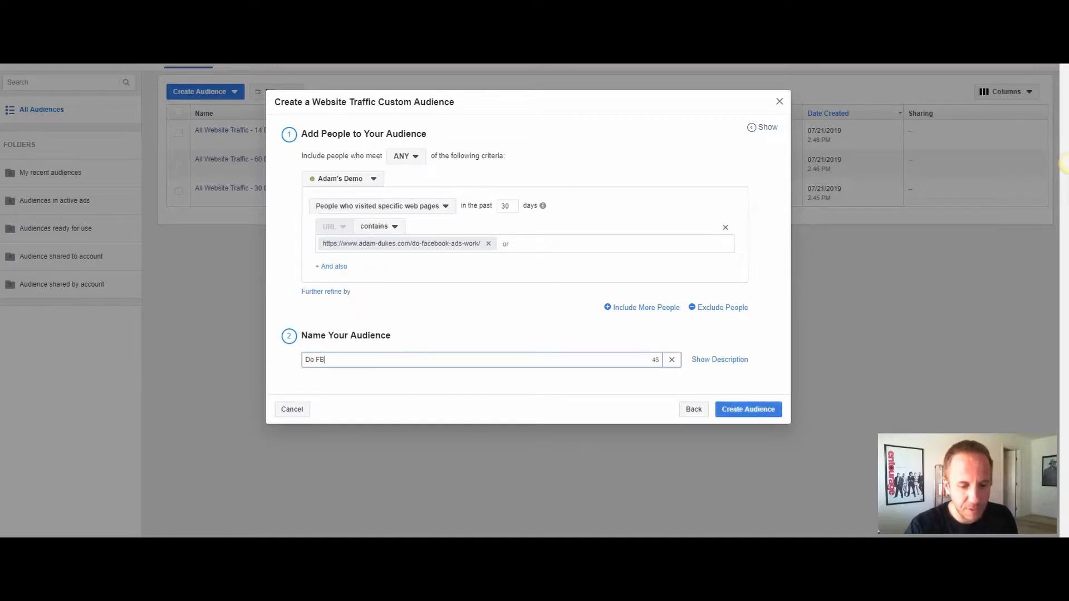
pyautogui.write(' Ads Work Bl')
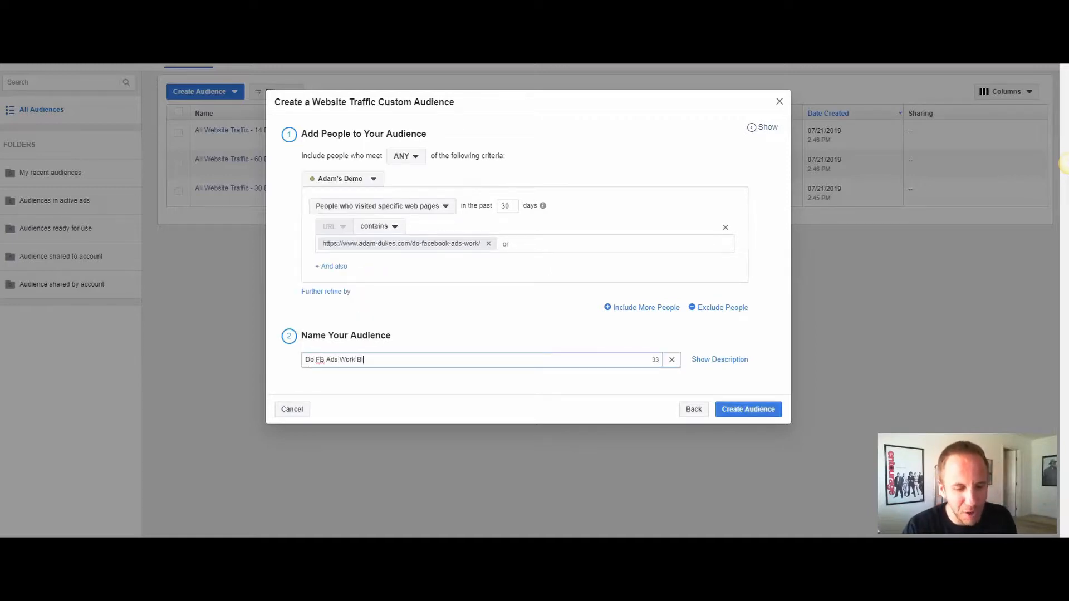
pyautogui.write('og Post')
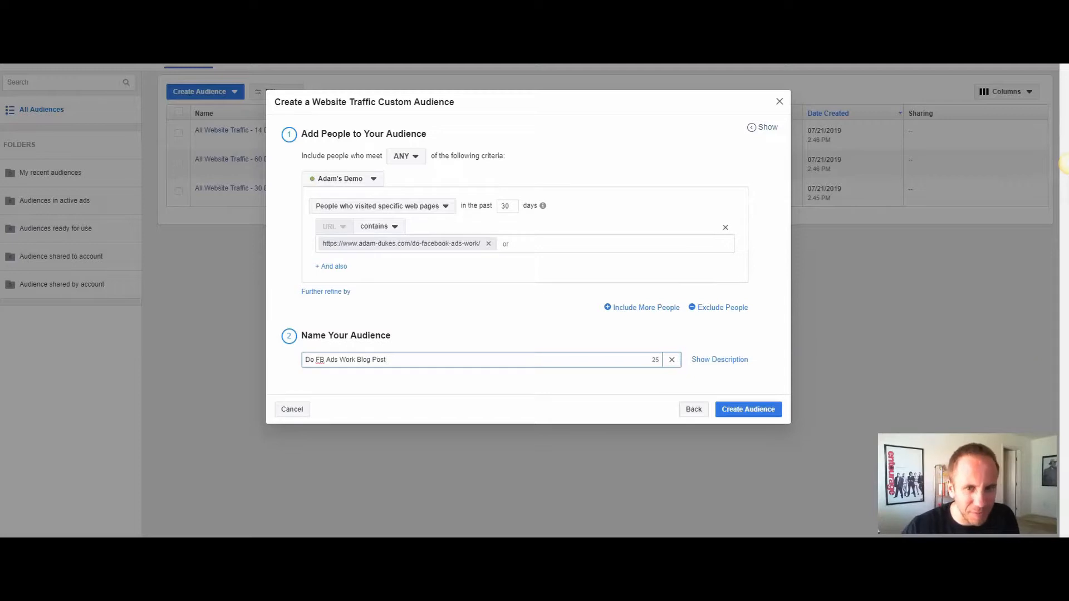
pyautogui.doubleClick(505, 206)
pyautogui.write('14')
pyautogui.moveTo(542, 205)
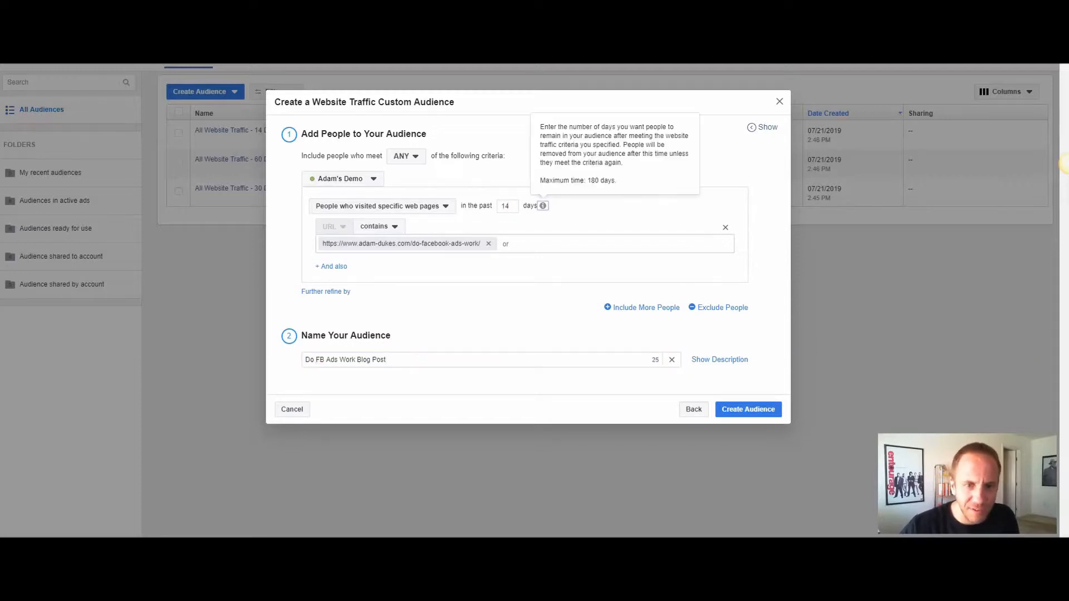
pyautogui.click(446, 360)
pyautogui.write('-  14 Days')
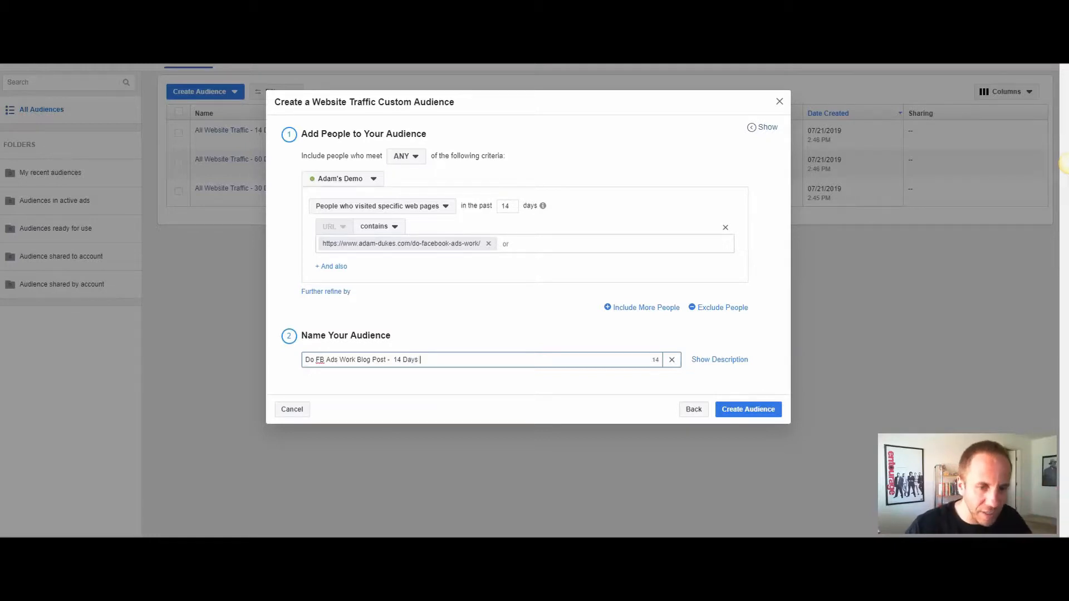
pyautogui.click(748, 409)
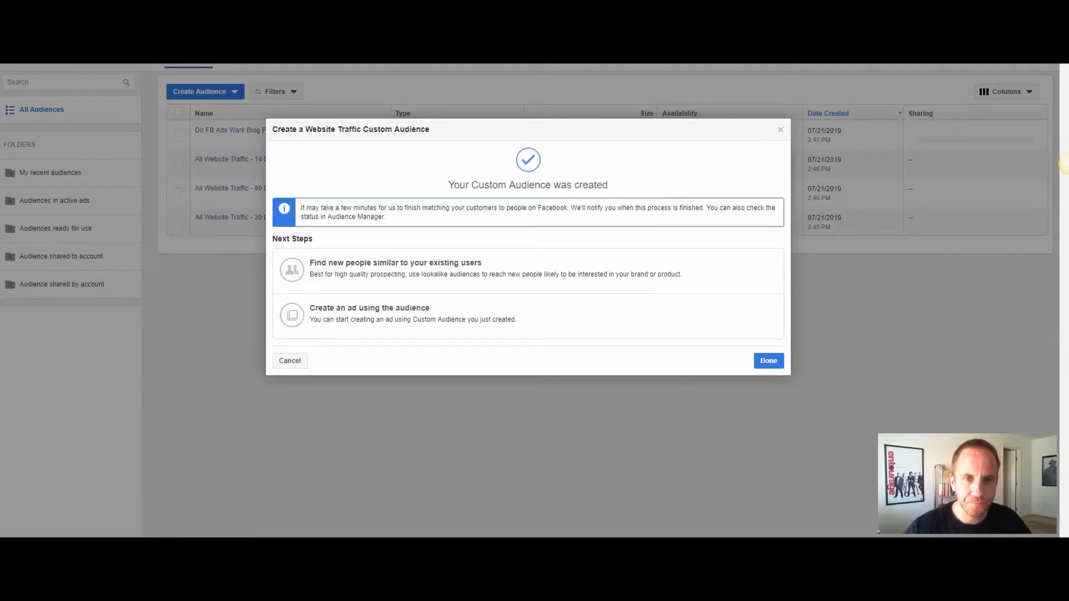
pyautogui.click(768, 361)
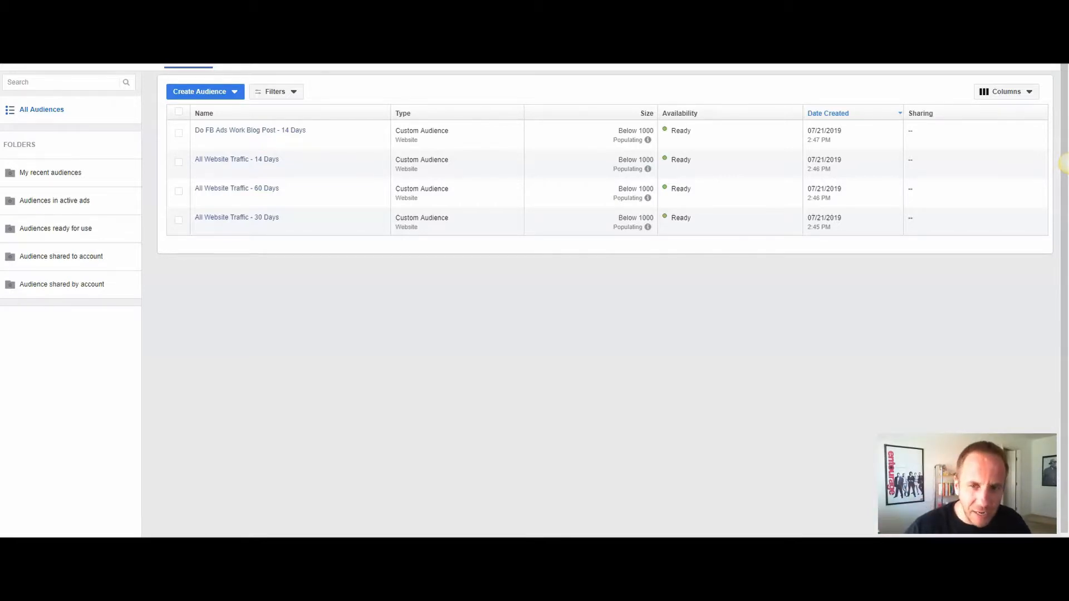
# - Inspect the rules of the "Do FB Ads Work Blog Post - 14 Days" audience in the audience list
pyautogui.moveTo(647, 139)
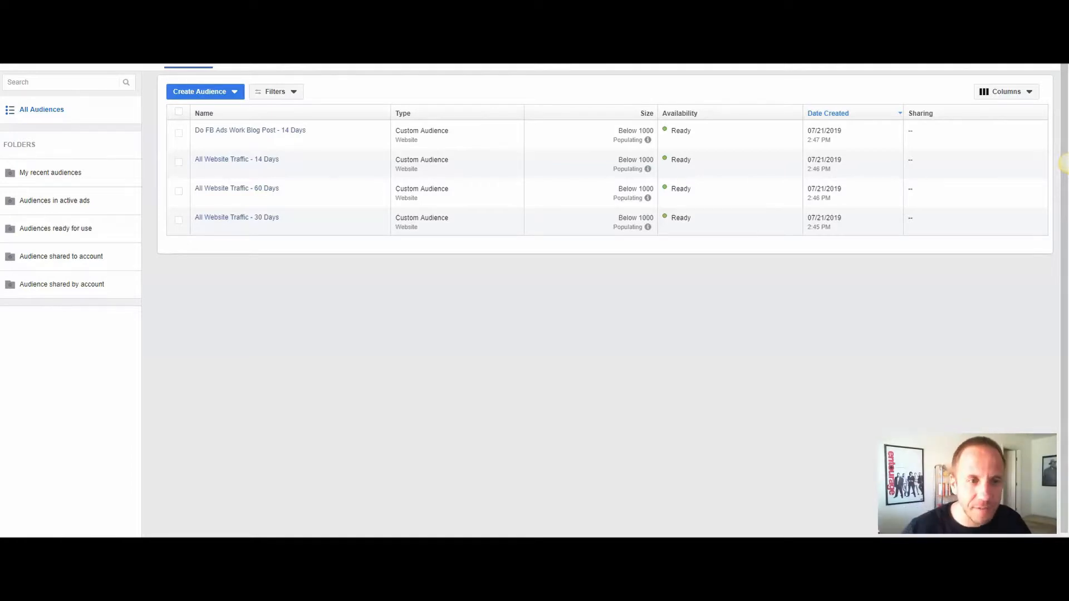
pyautogui.click(179, 133)
pyautogui.moveTo(250, 130)
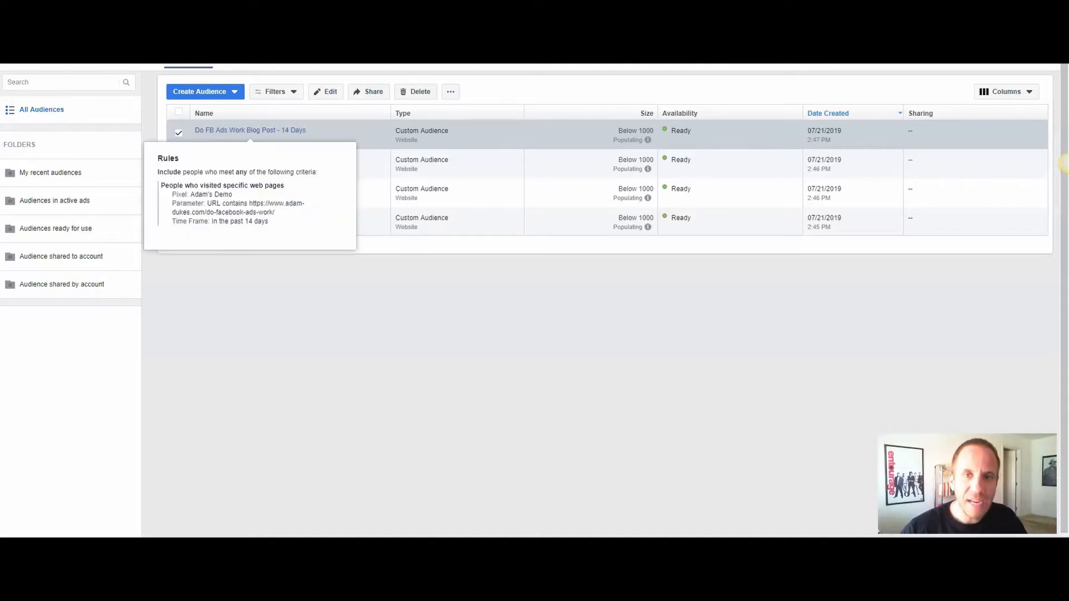
pyautogui.click(179, 133)
# - Get the address of the blog post on scheduling a month of Facebook content and start a website traffic audience for specific web page visitors
pyautogui.hotkey('ctrl', 'Tab')
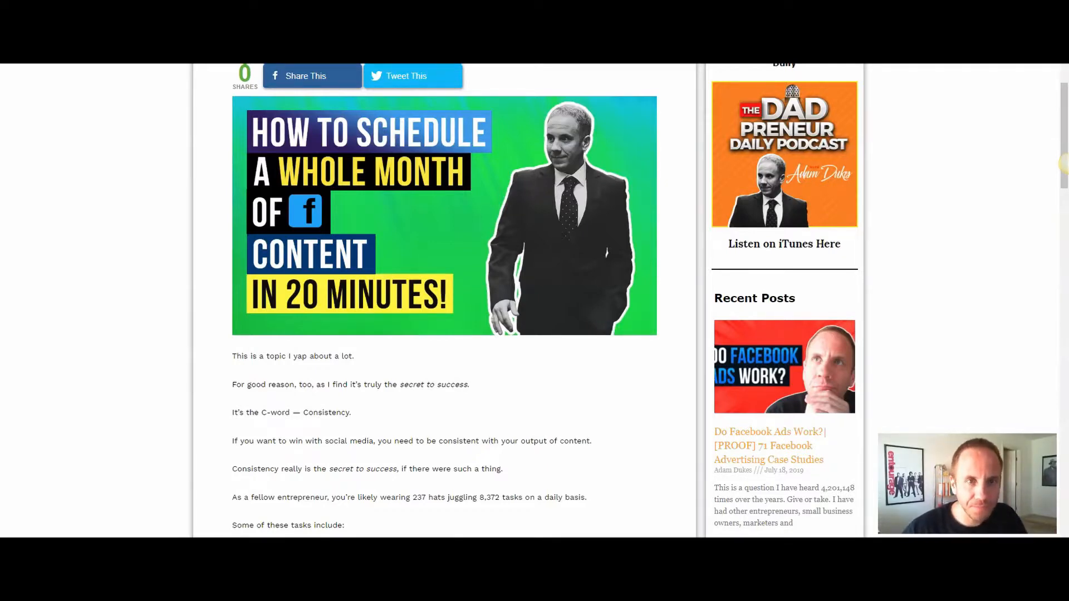
pyautogui.hotkey('ctrl', 'shift', 'Tab')
pyautogui.click(205, 92)
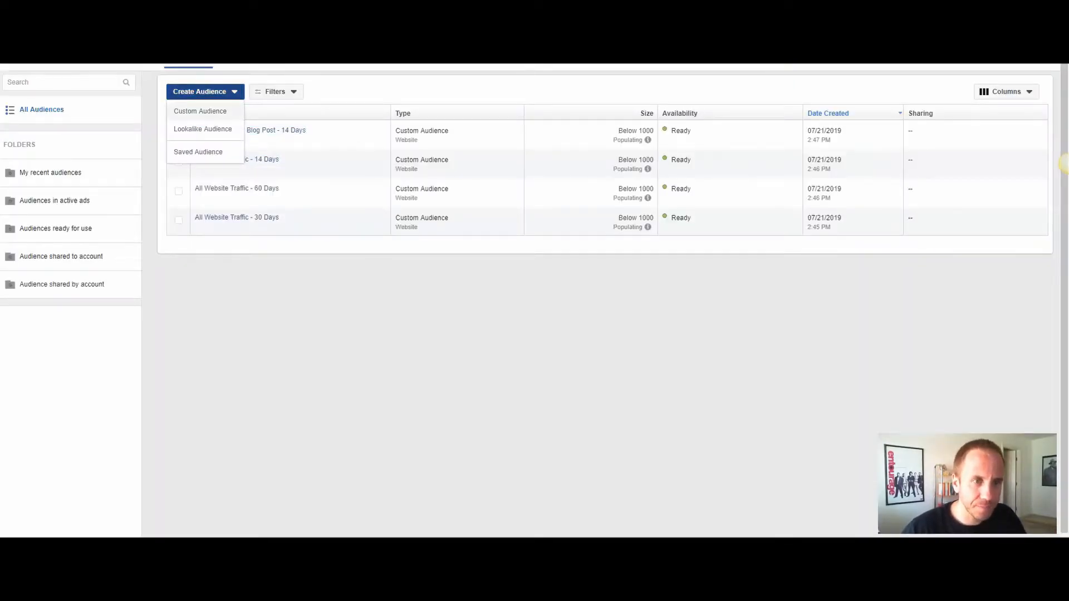
pyautogui.click(200, 112)
pyautogui.click(346, 138)
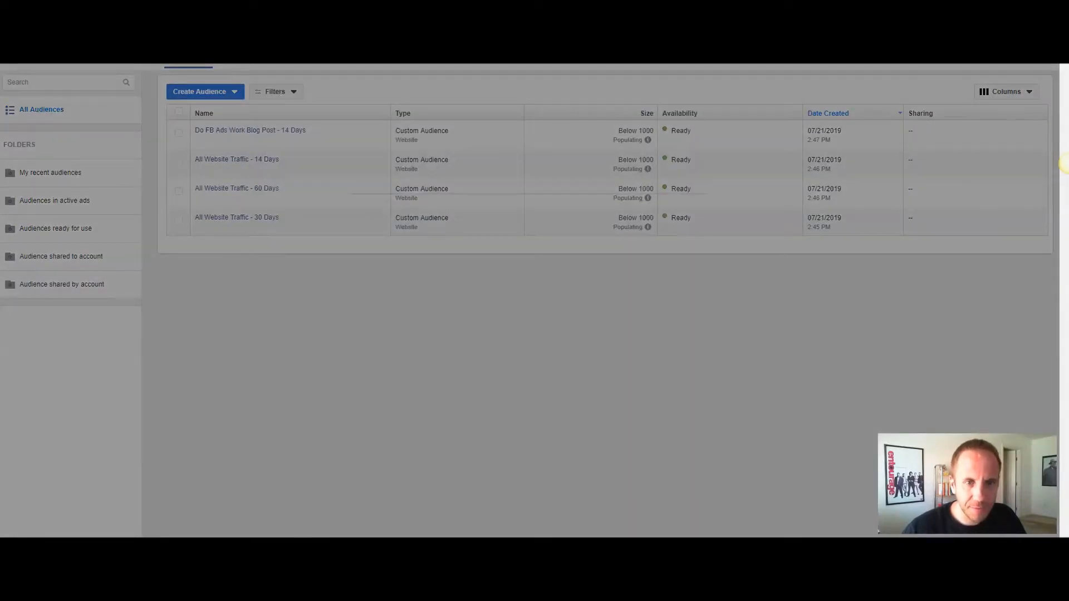
pyautogui.click(350, 206)
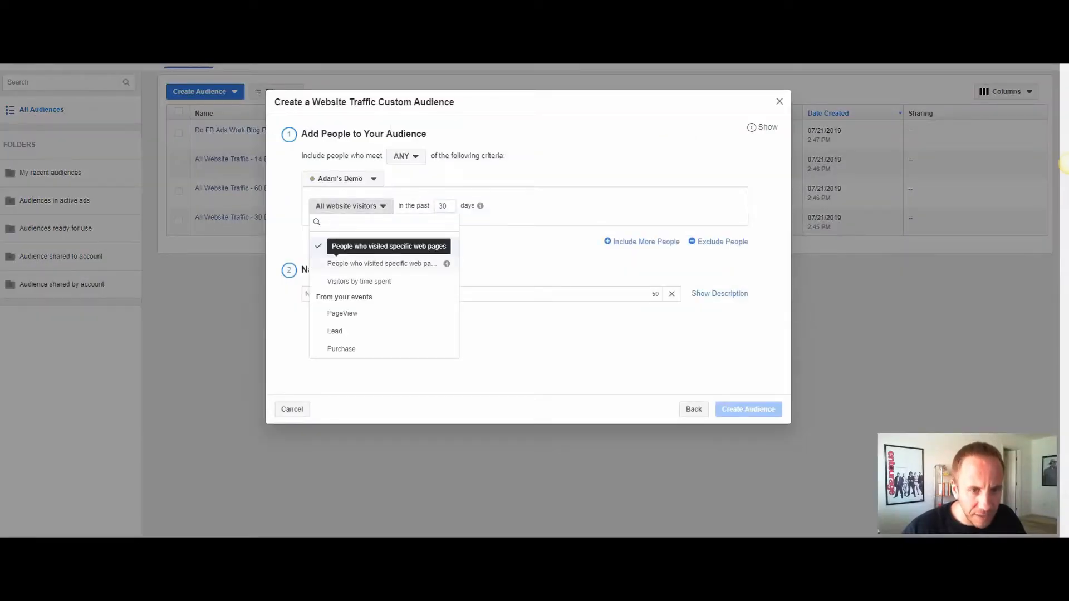
pyautogui.click(346, 262)
# - Set the audience period to 14 days and add the copied blog post address as the URL contains condition
pyautogui.press('Tab')
pyautogui.write('14')
pyautogui.press('Tab')
pyautogui.press('Tab')
pyautogui.hotkey('ctrl', 'v')
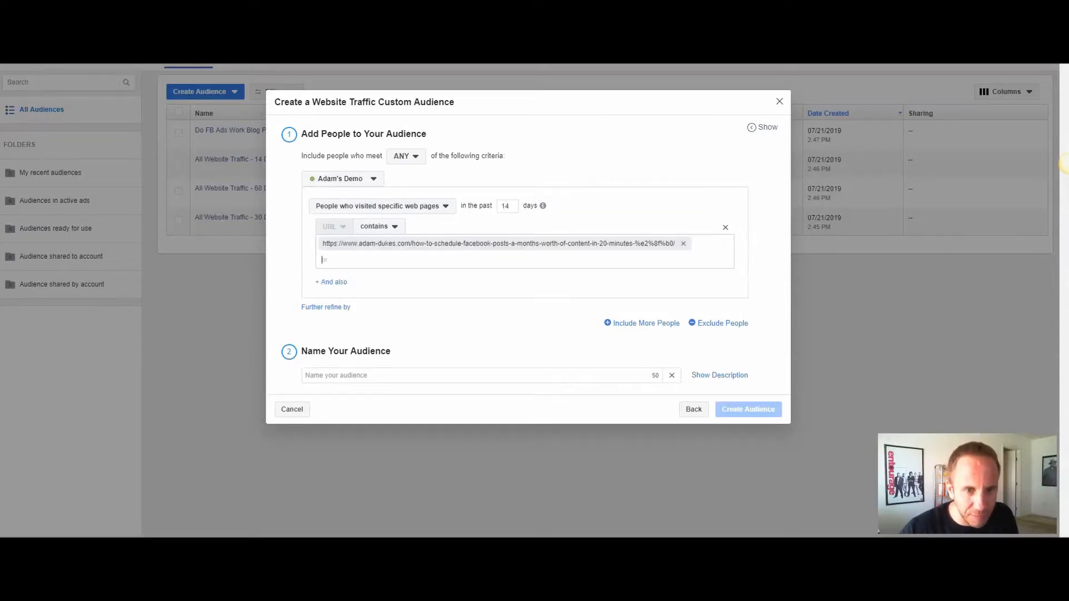
# - Name the audience "How to Schedule FB Posts - 14 Days" with correct spelling and create it
pyautogui.press('Tab')
pyautogui.write('H')
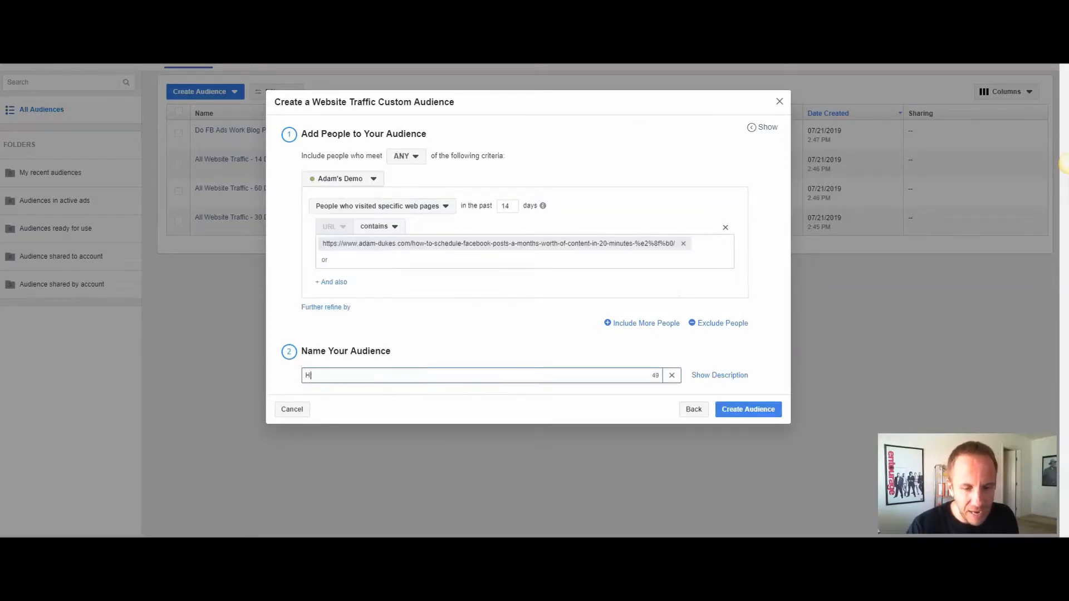
pyautogui.write('ow to Schedlue F')
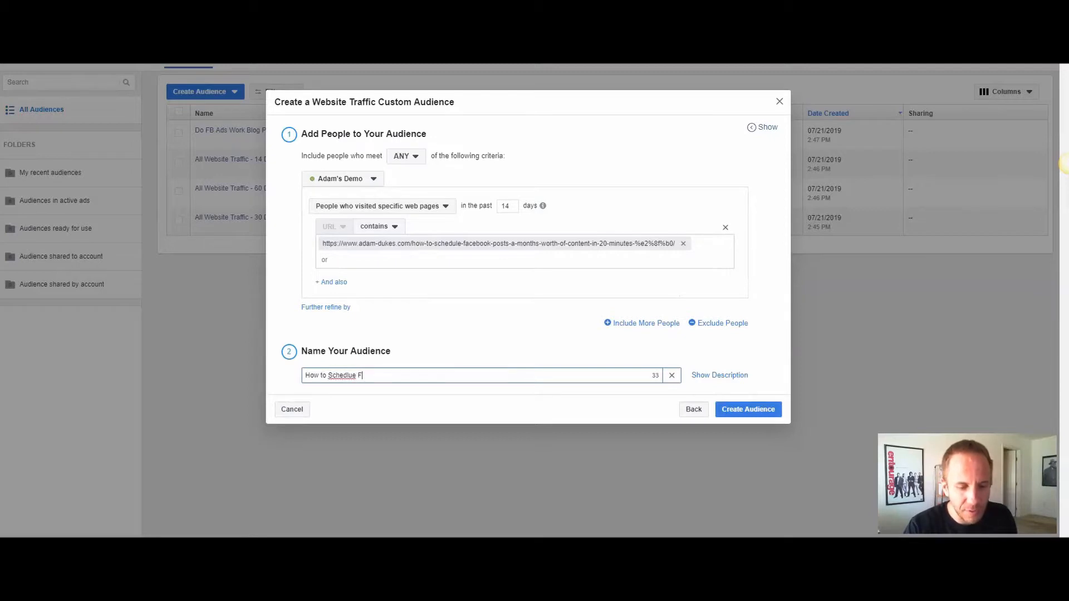
pyautogui.write('B Posts -')
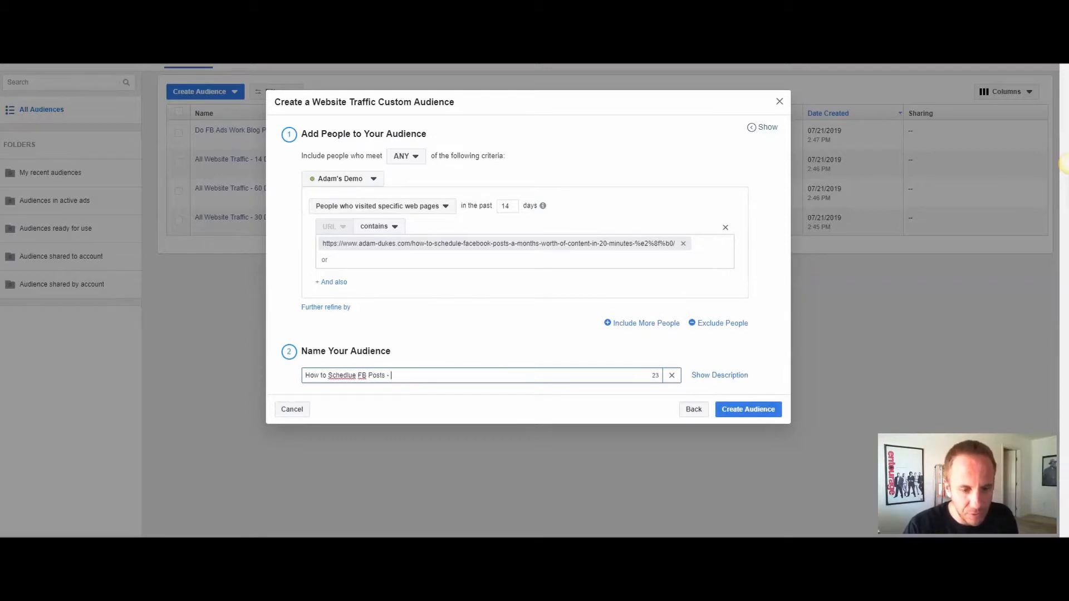
pyautogui.write(' 14 Days')
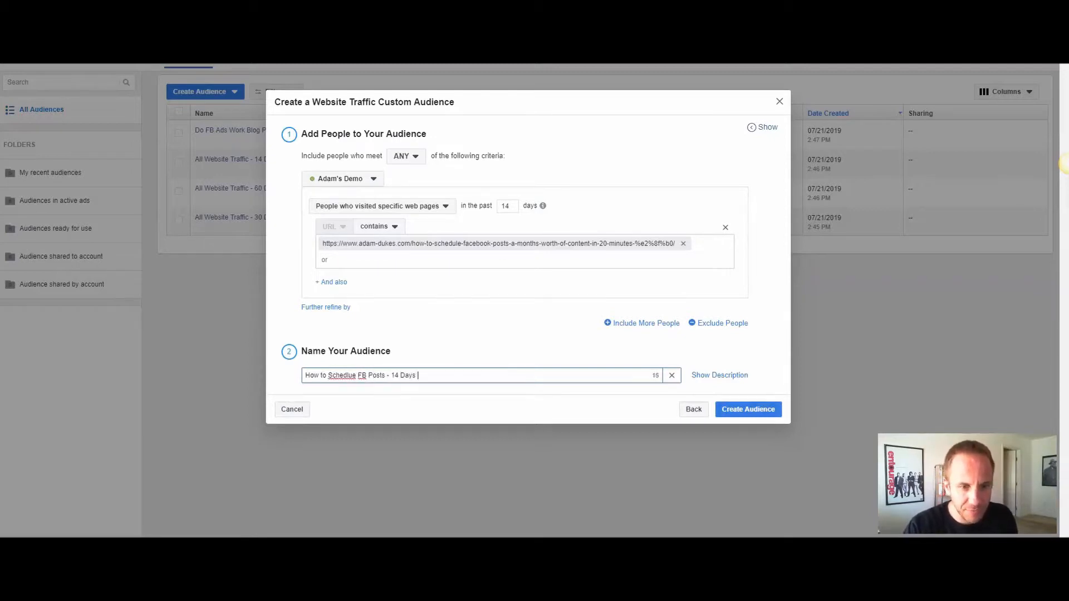
pyautogui.rightClick(341, 375)
pyautogui.click(373, 212)
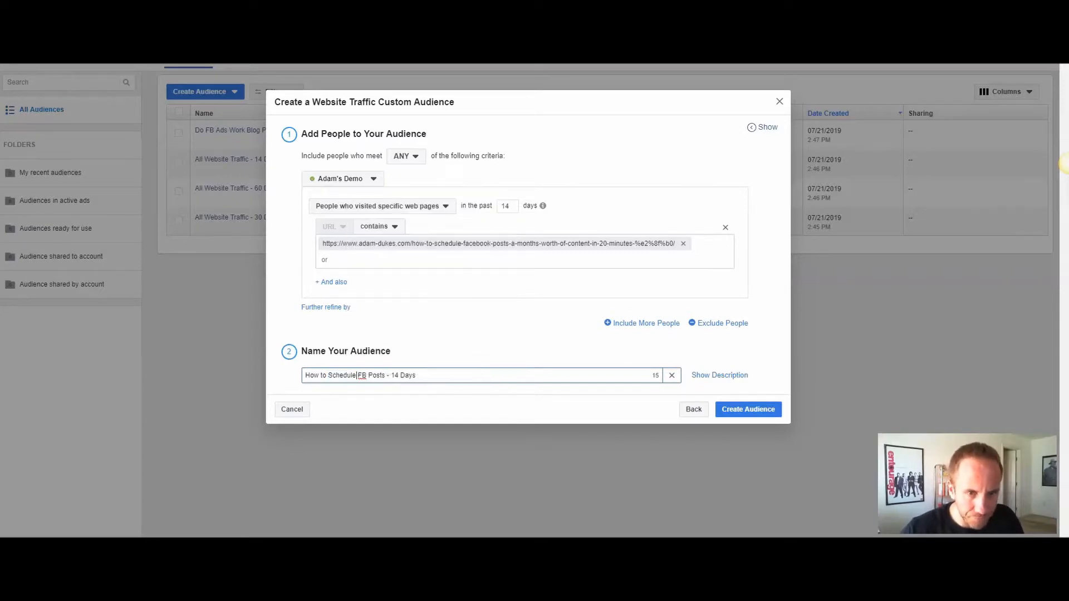
pyautogui.click(748, 409)
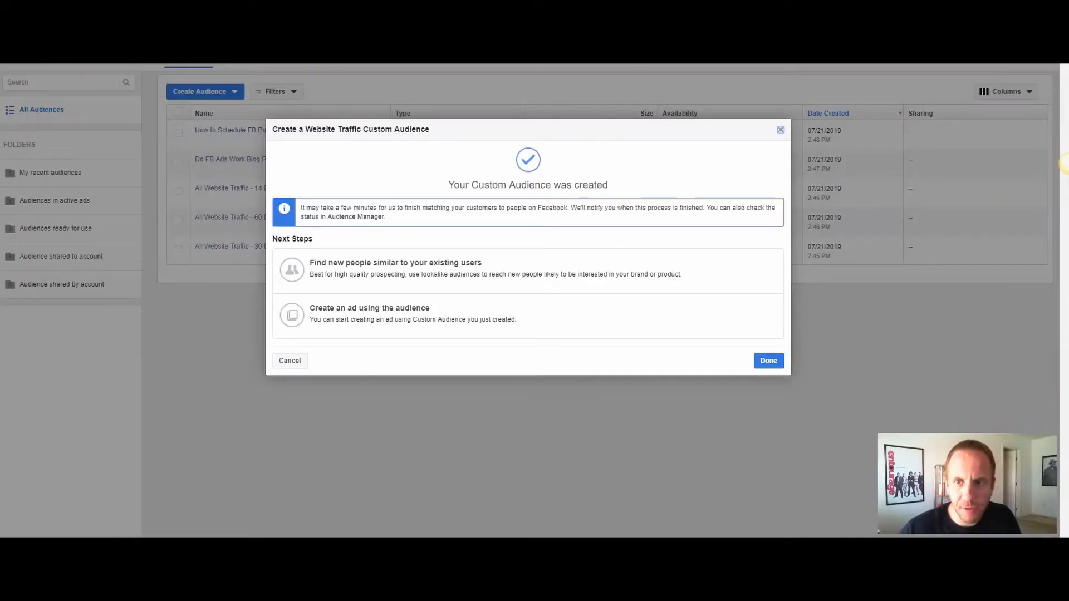
pyautogui.press('Escape')
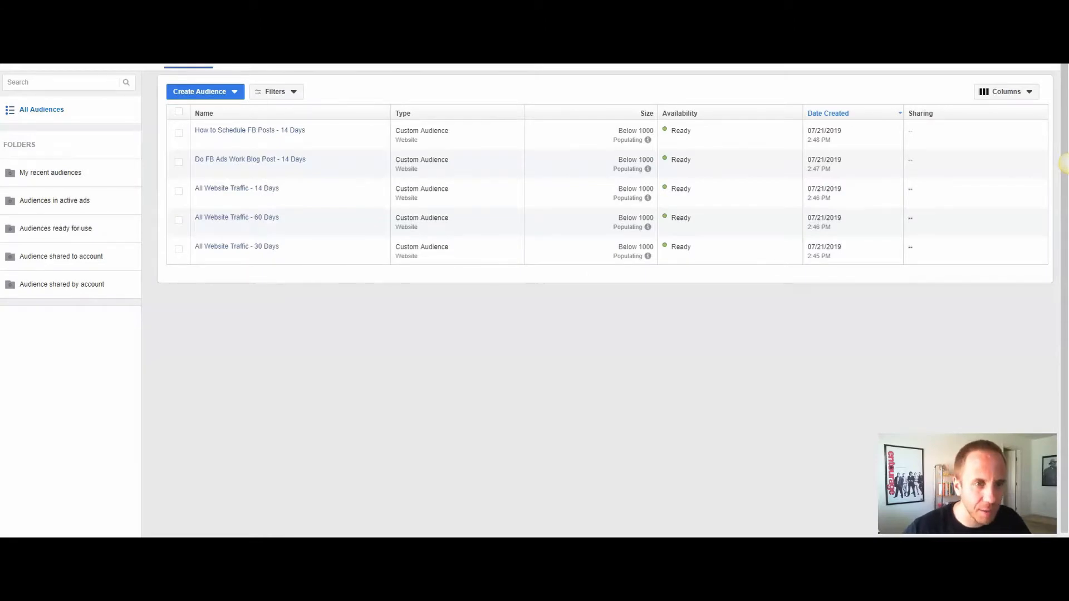
# - Start another website traffic custom audience for people who visited specific web pages
pyautogui.click(206, 91)
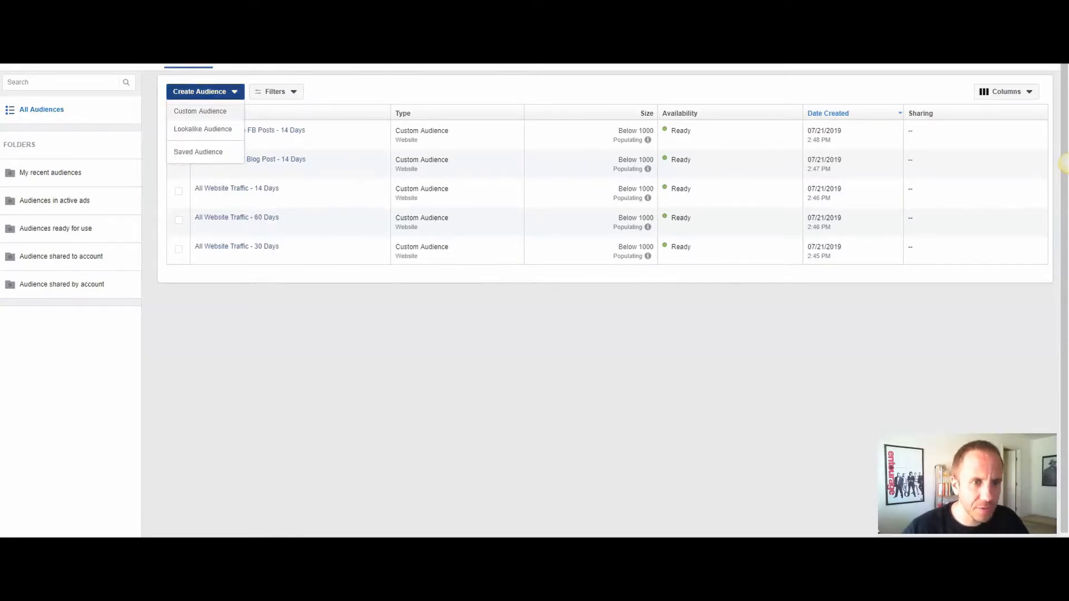
pyautogui.click(200, 111)
pyautogui.click(345, 136)
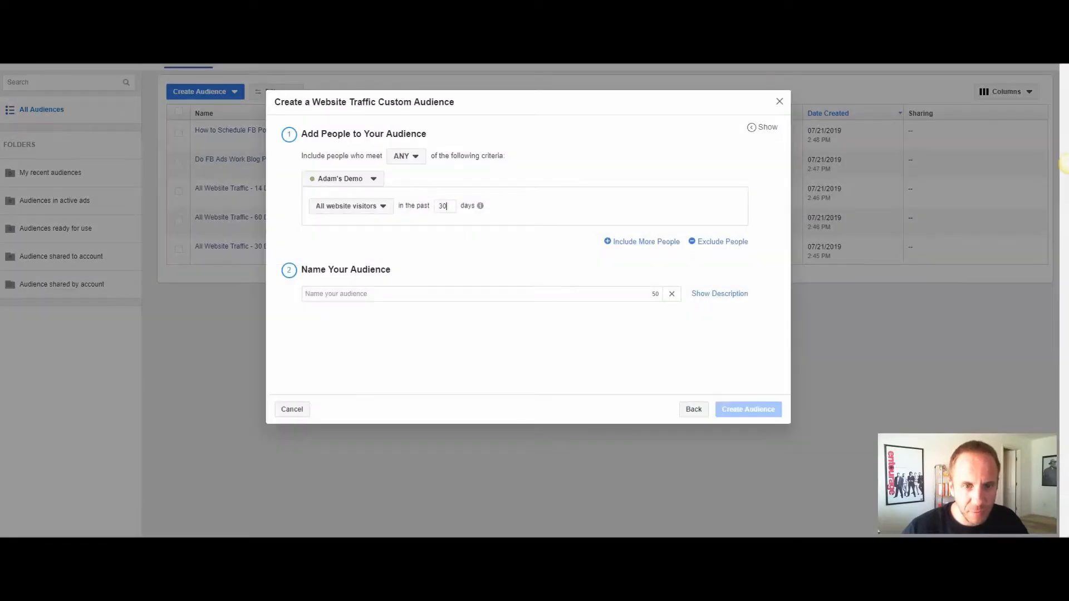
pyautogui.click(351, 206)
pyautogui.click(358, 261)
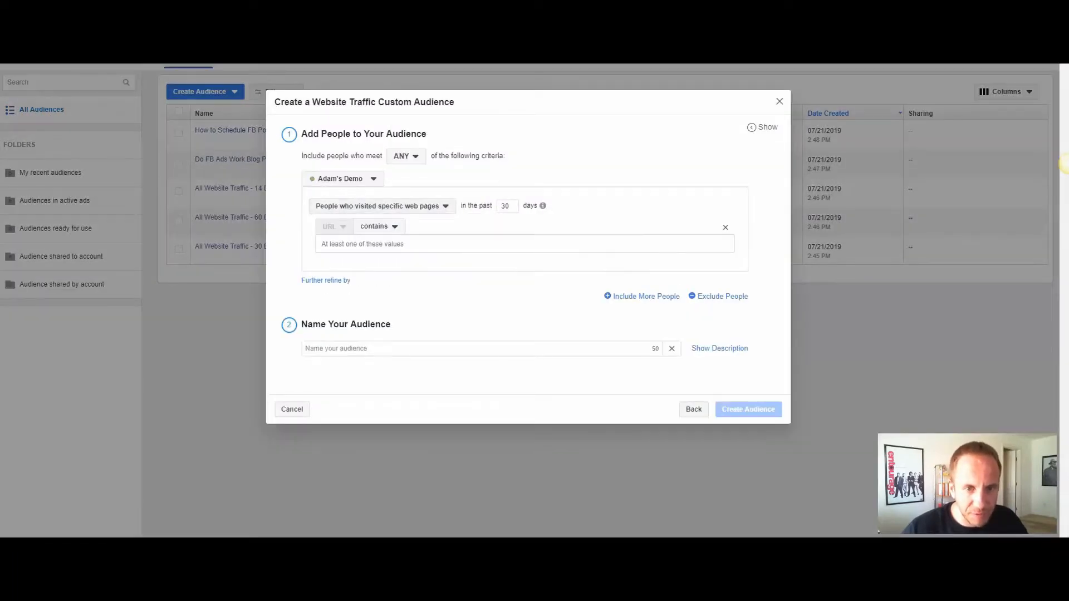
# - Set the audience period to 14 days and add the step-by-step Facebook ad tutorial post's address as the URL contains condition
pyautogui.doubleClick(505, 206)
pyautogui.write('14')
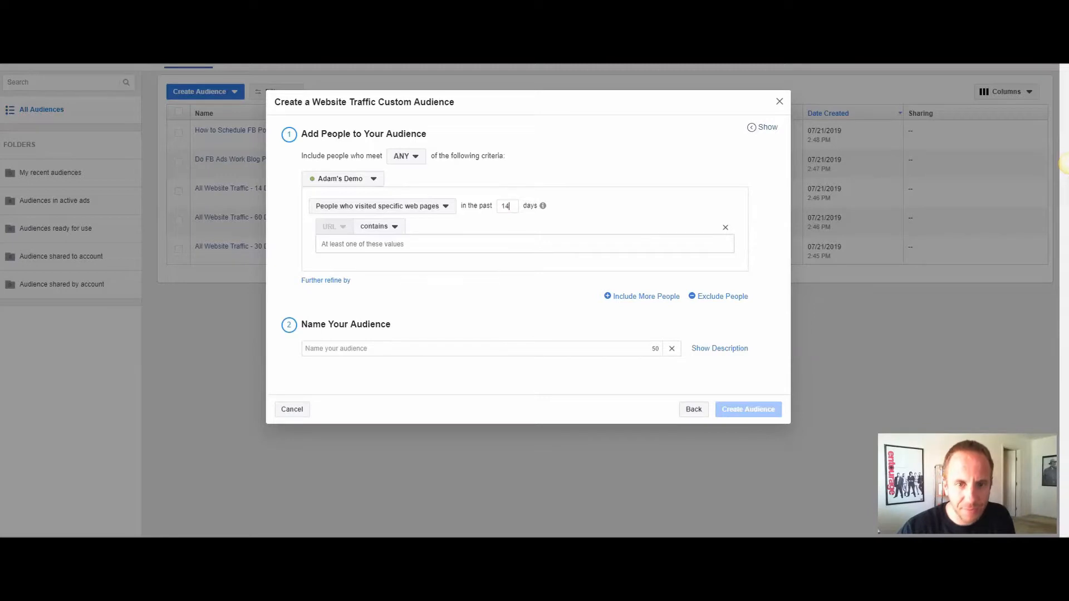
pyautogui.click(384, 244)
pyautogui.hotkey('ctrl', 'v')
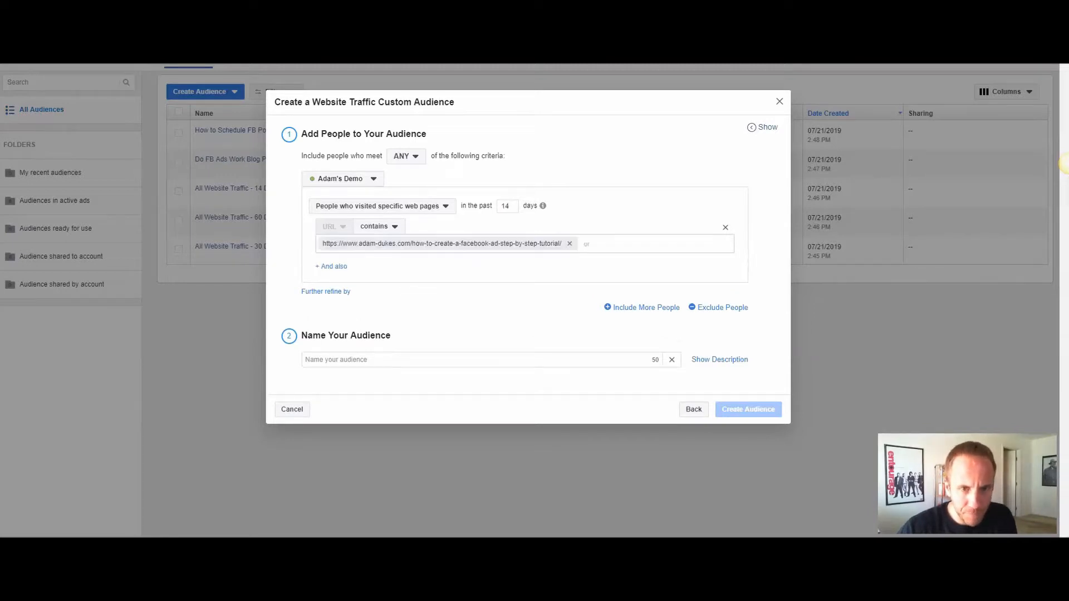
# - Name the audience "How to Set Up a FB Ad Blog Post - 14 Days" and create it
pyautogui.click(384, 359)
pyautogui.write('FB Ad ')
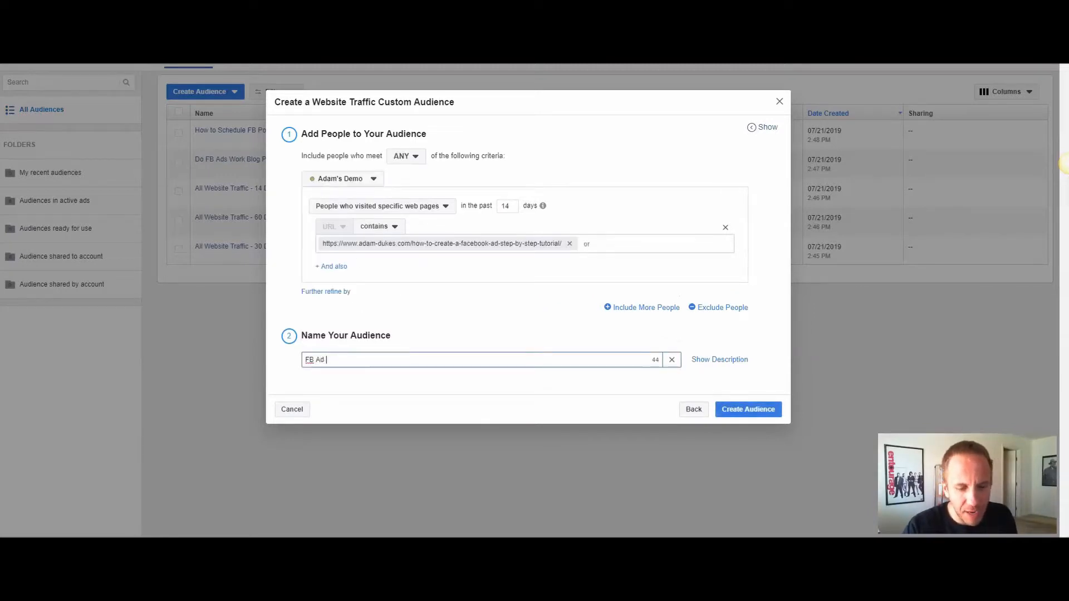
pyautogui.write('Blog PostHow to Set Up a  - 14 Days')
pyautogui.press('Tab')
pyautogui.press('Tab')
pyautogui.press('Tab')
pyautogui.press('Tab')
pyautogui.press('Tab')
pyautogui.press('Return')
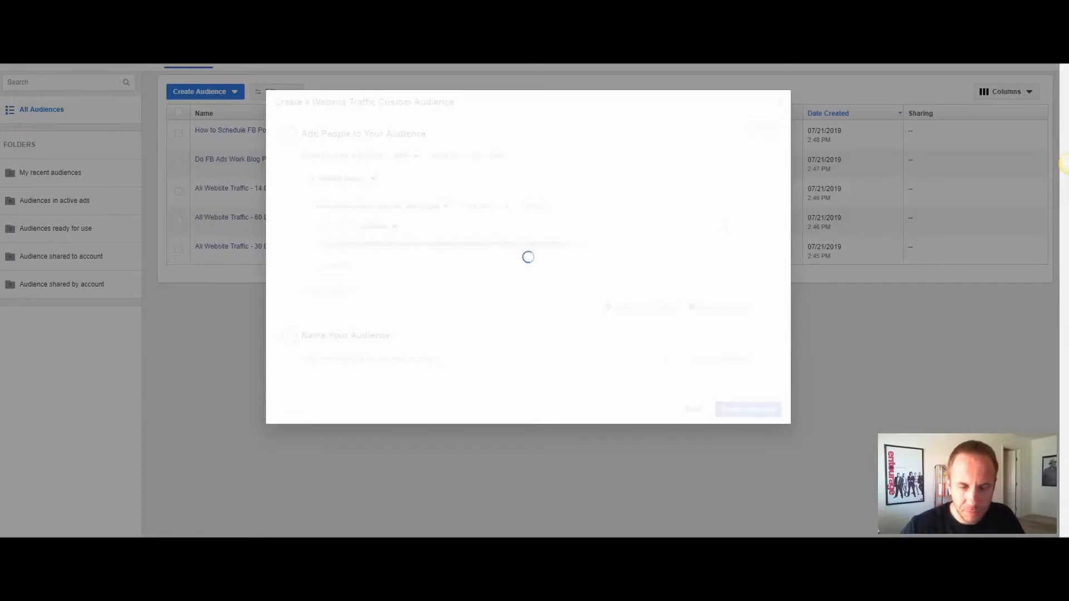
pyautogui.press('Return')
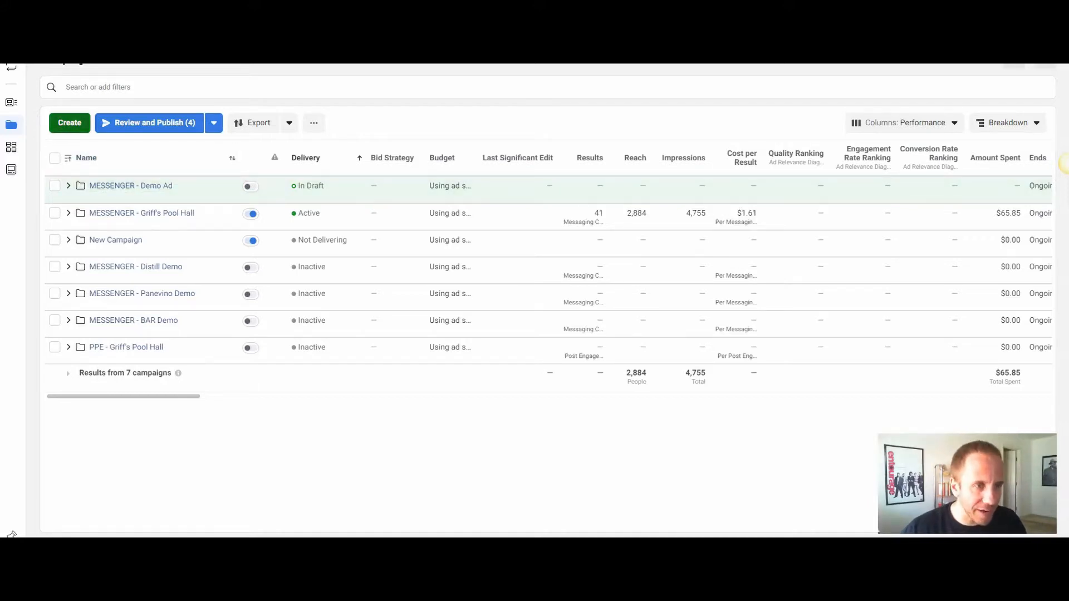
# - In Ads Manager's campaign list, create a draft campaign named "CONVERSIONS - FB ADs training - $10" with the Traffic objective
pyautogui.click(70, 123)
pyautogui.write('FB ADs training - $10')
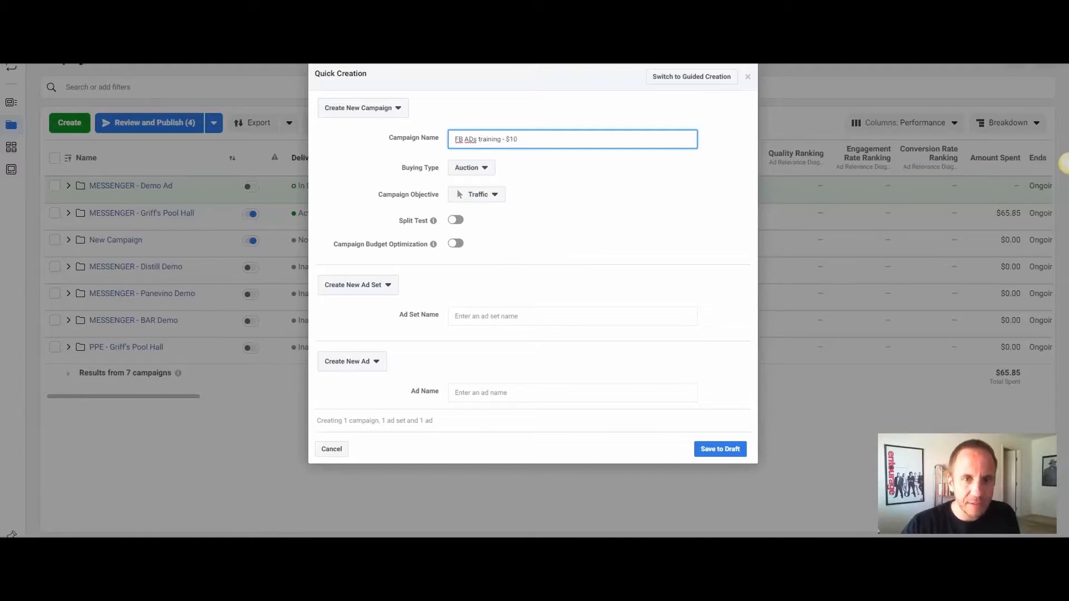
pyautogui.write('CONVERSIONS -')
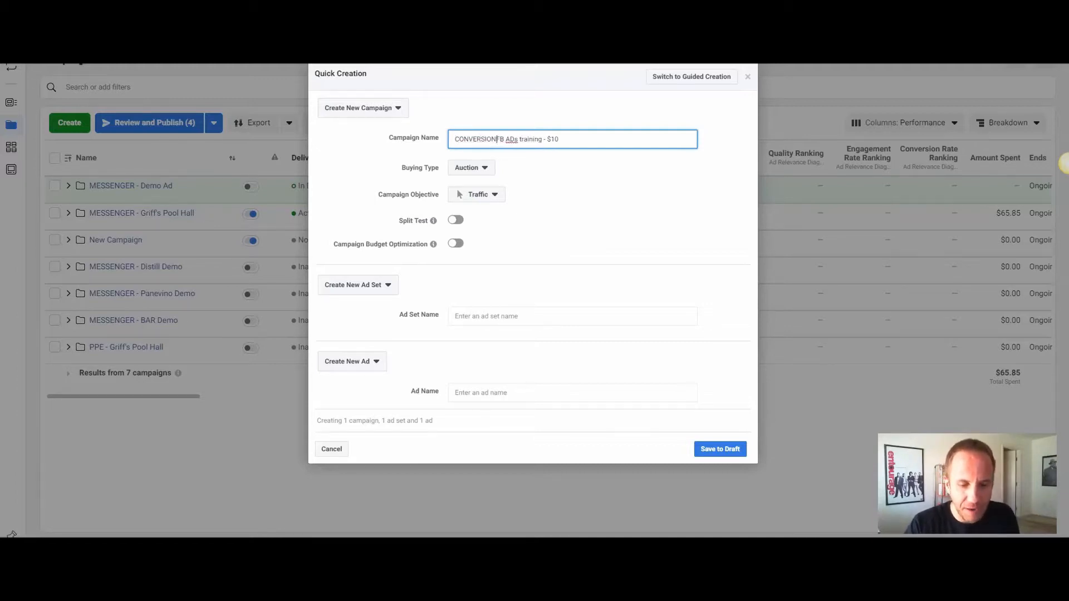
pyautogui.click(478, 195)
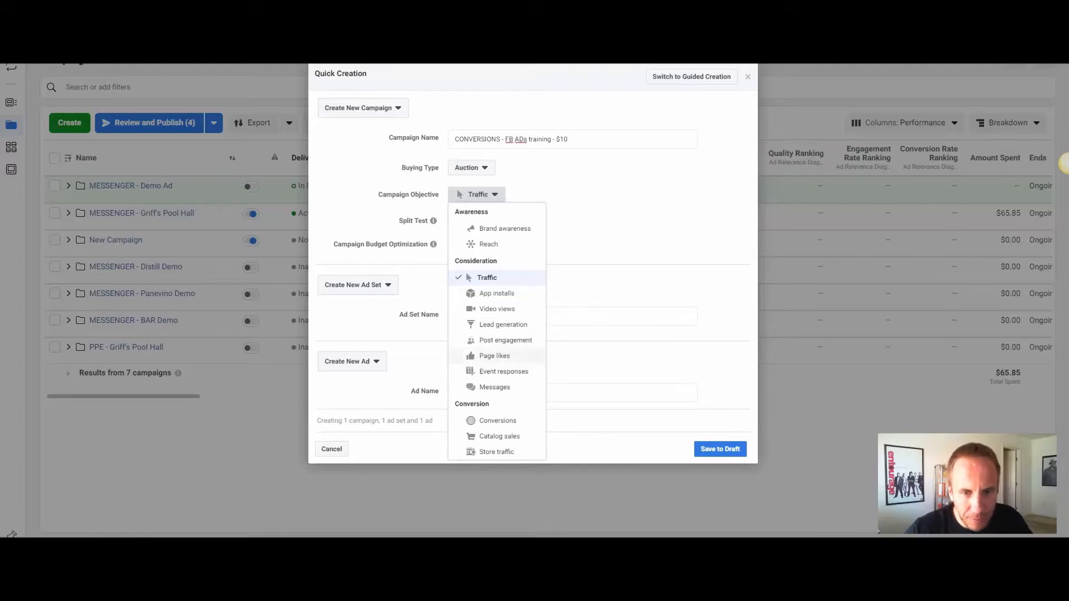
pyautogui.click(487, 277)
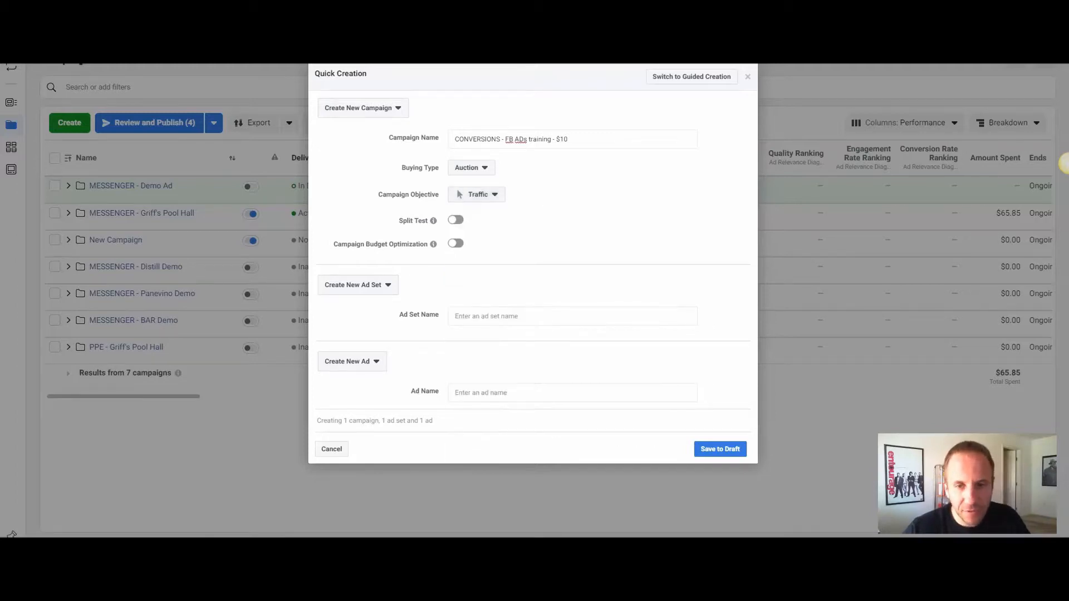
pyautogui.click(720, 449)
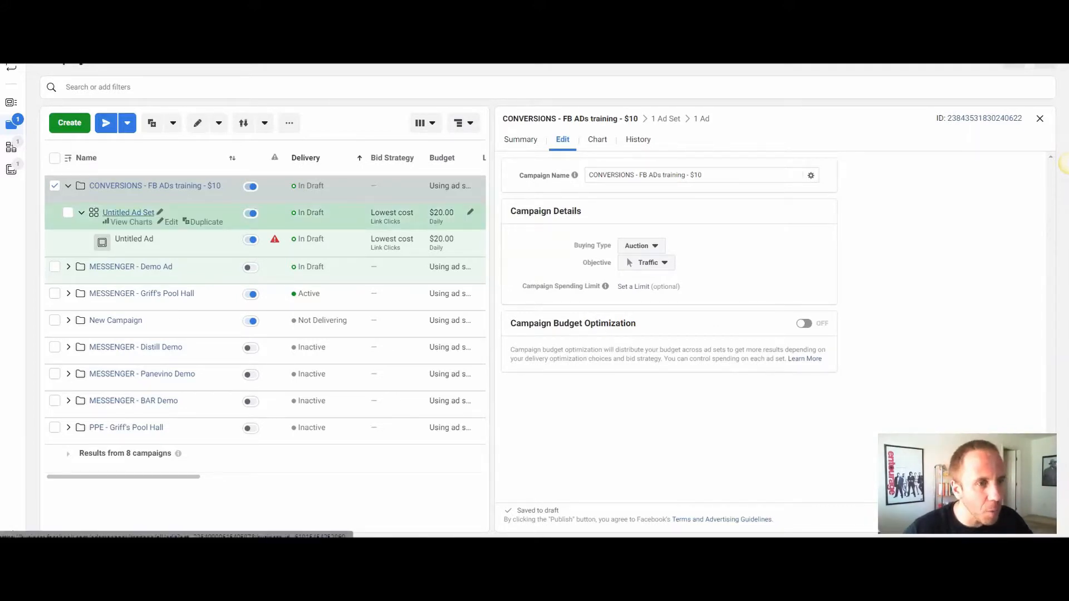
# - Open the new campaign's untitled ad set for editing
pyautogui.moveTo(11, 147)
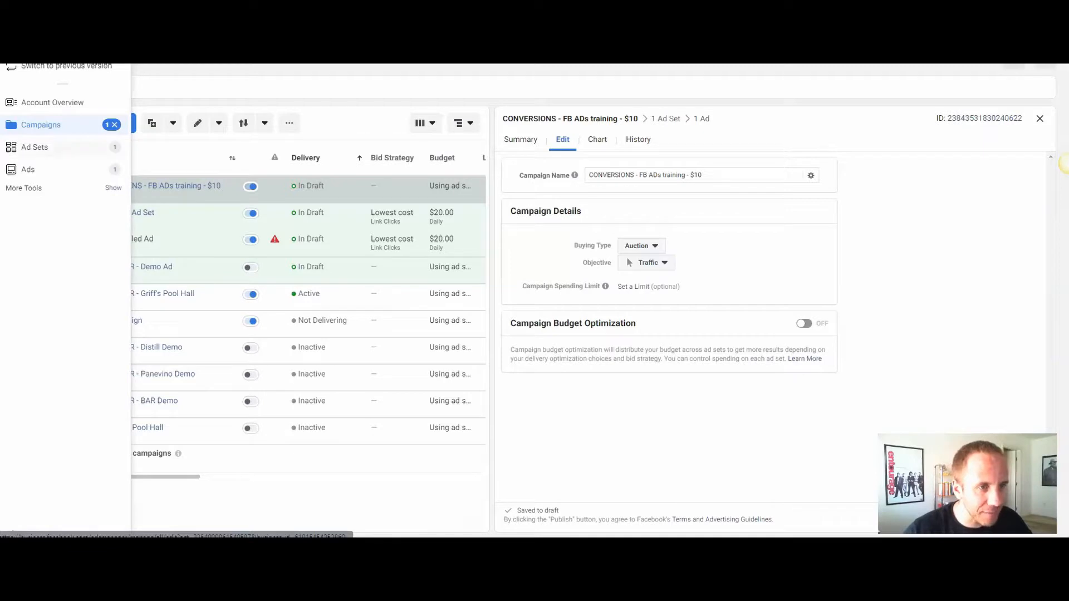
pyautogui.click(34, 146)
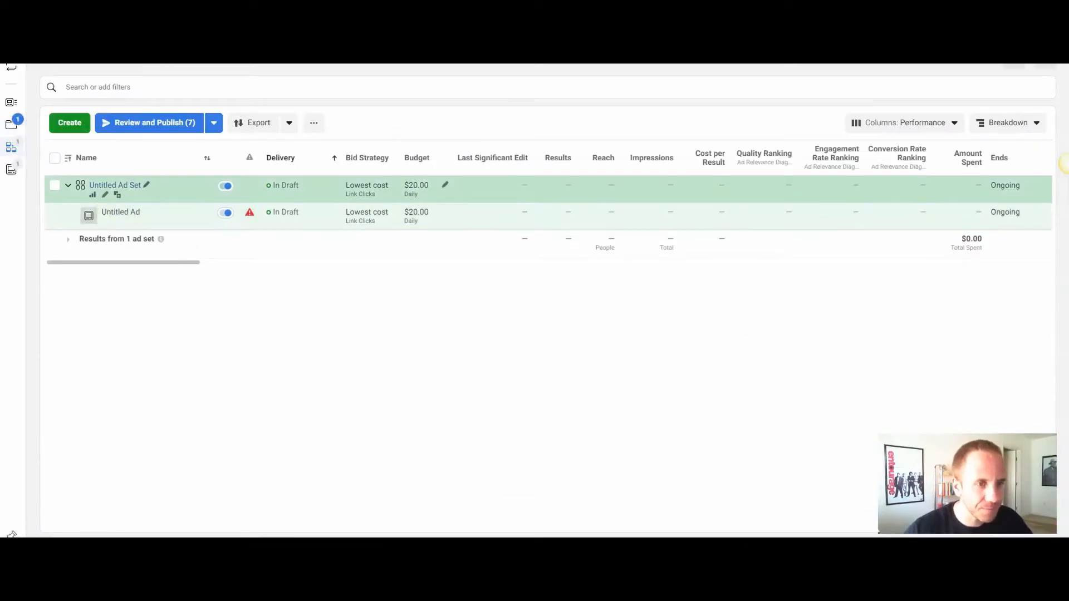
pyautogui.click(54, 185)
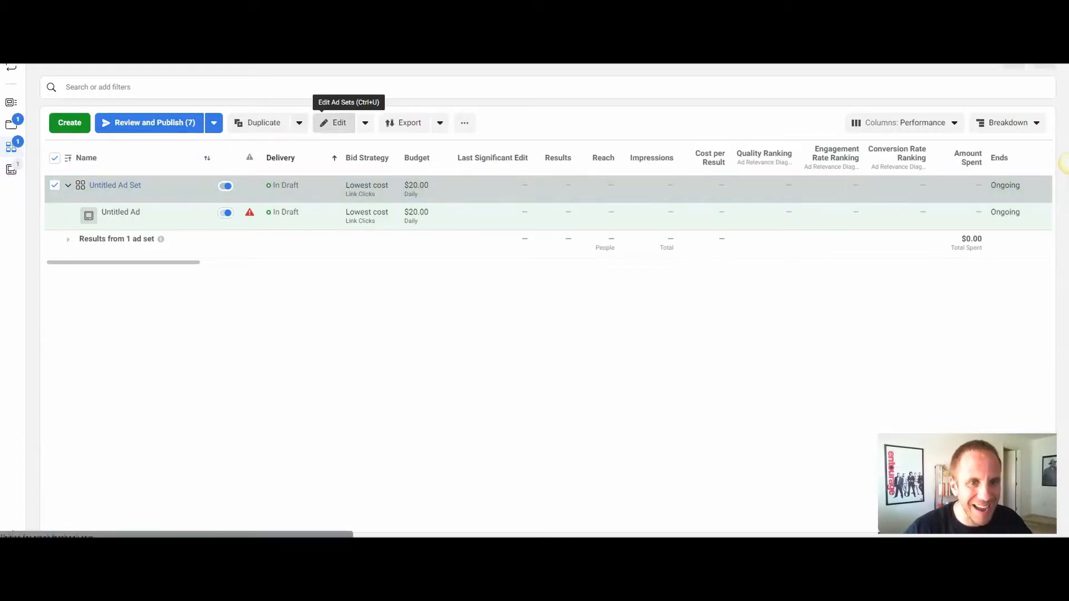
pyautogui.click(336, 123)
# - Add the "How to Set Up a FB Ad Blog Post", "How to Schedule FB Posts" and "Do FB Ads Work Blog Post" 14-day custom audiences to the ad set
pyautogui.scroll(-4, 1064, 164)
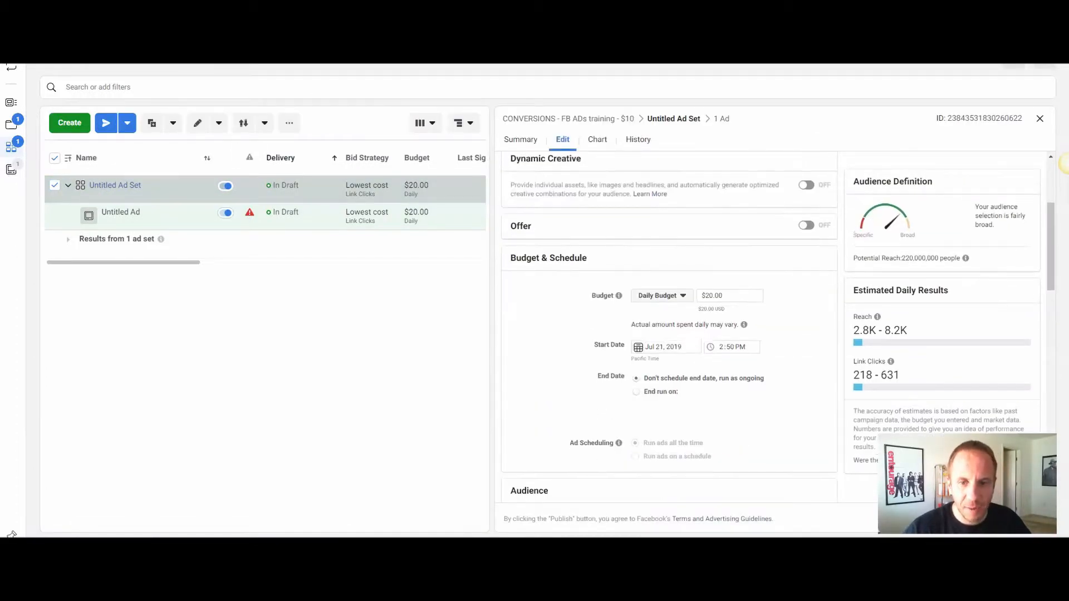
pyautogui.scroll(-1, 1064, 165)
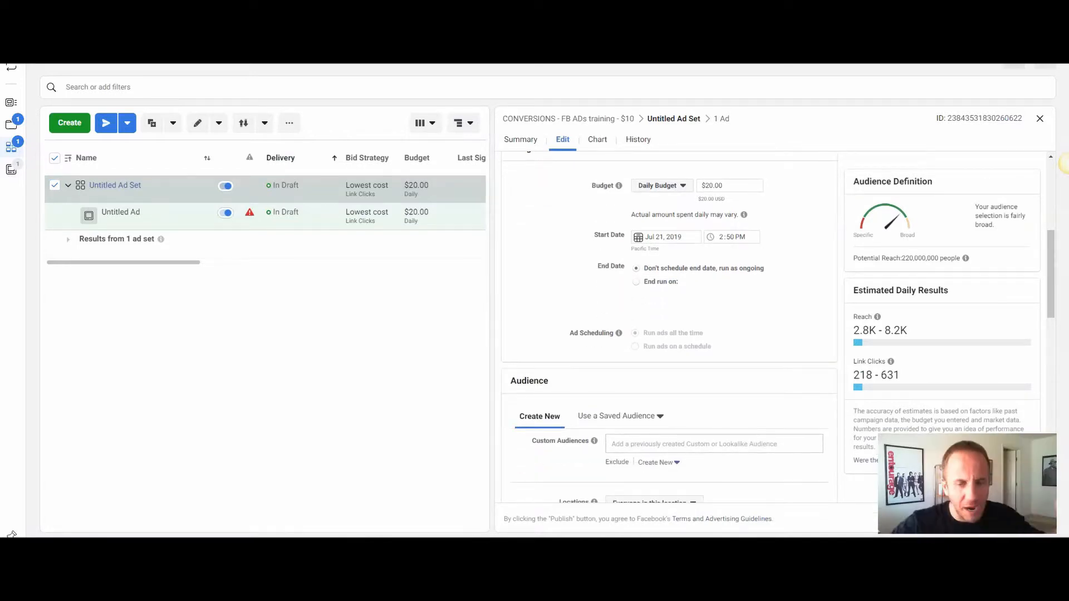
pyautogui.scroll(-3, 1064, 165)
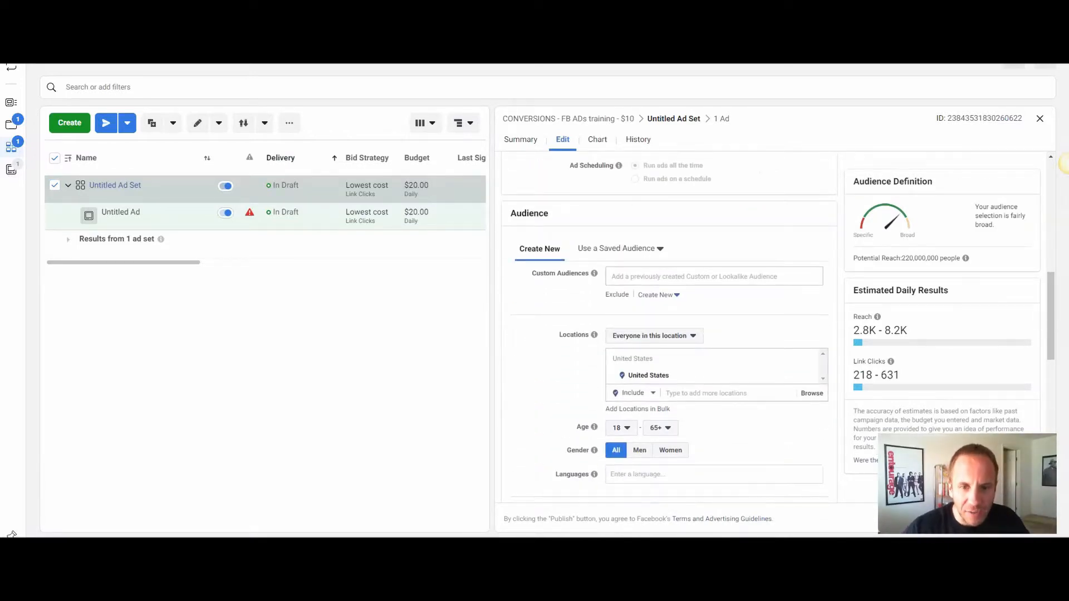
pyautogui.click(690, 276)
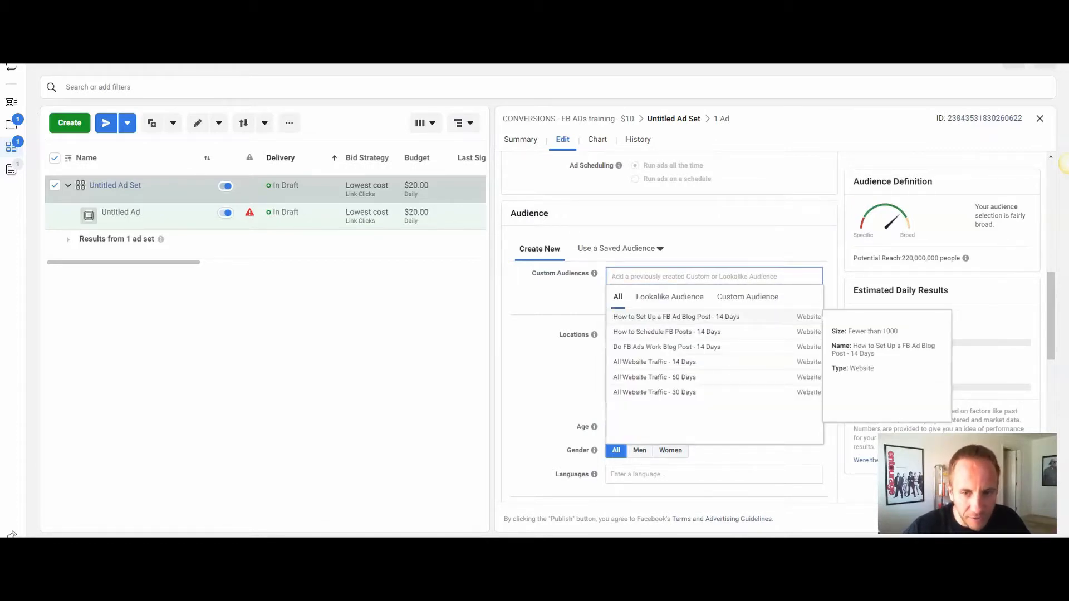
pyautogui.click(675, 316)
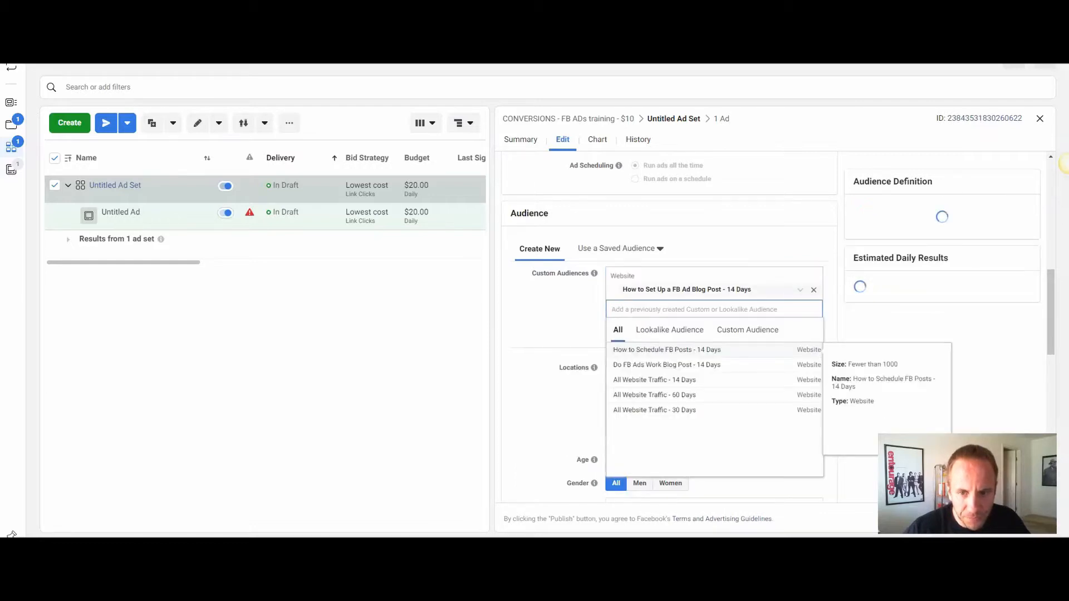
pyautogui.click(667, 350)
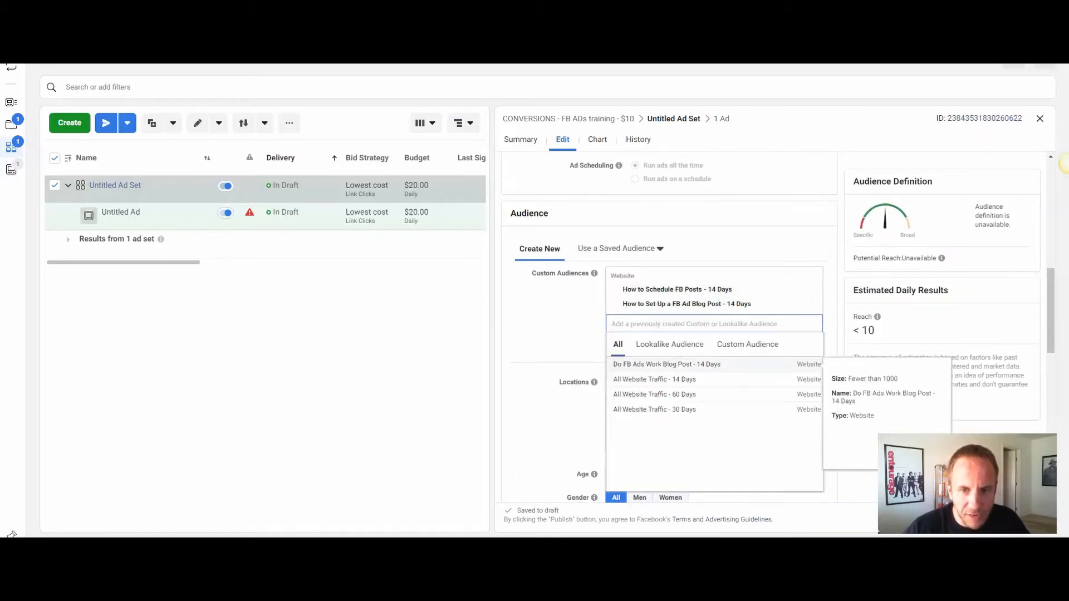
pyautogui.click(667, 364)
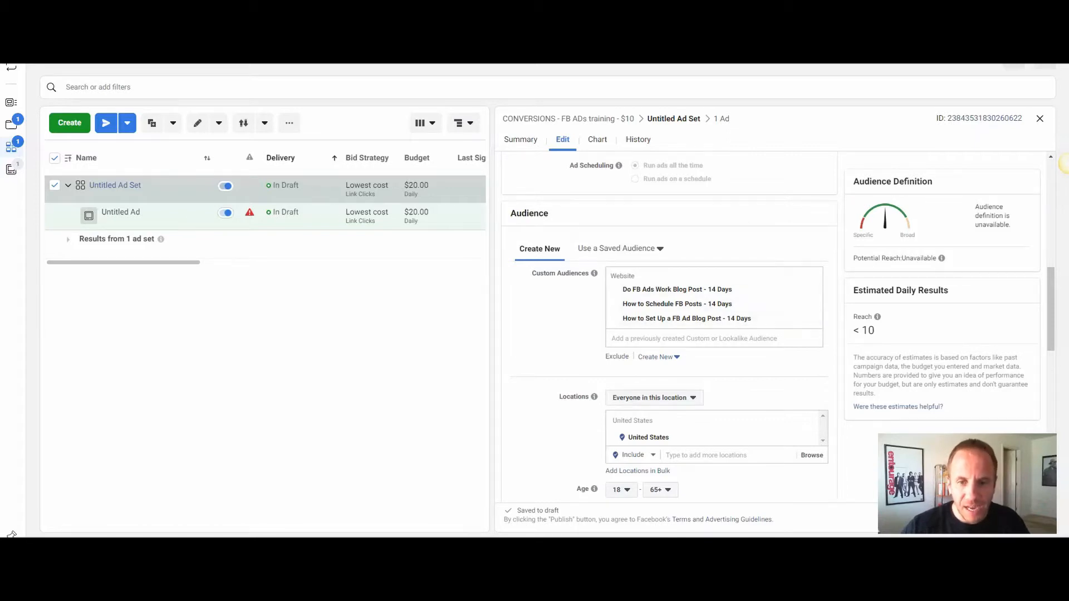
pyautogui.click(713, 338)
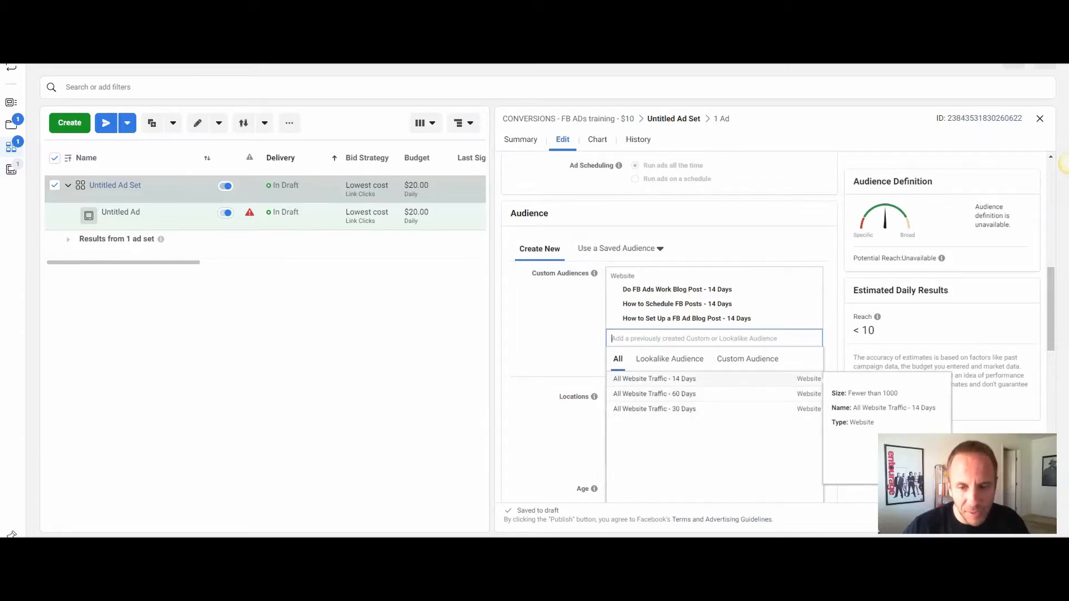
# - Return to the audience list and review the audience types on offer and the rules of the "All Website Traffic - 30 Days" audience
pyautogui.click(1067, 164)
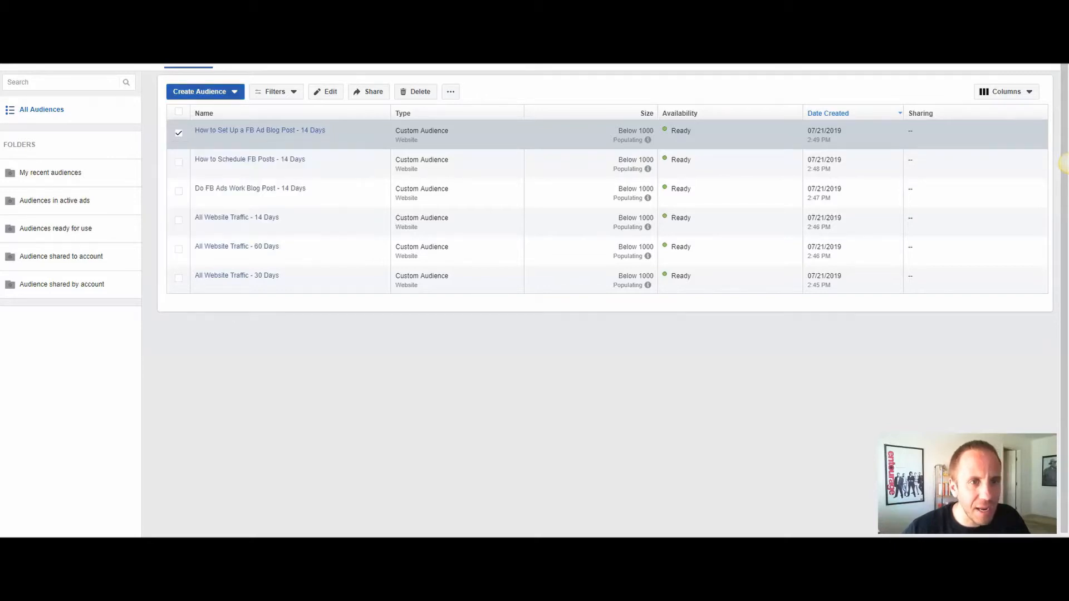
pyautogui.click(204, 91)
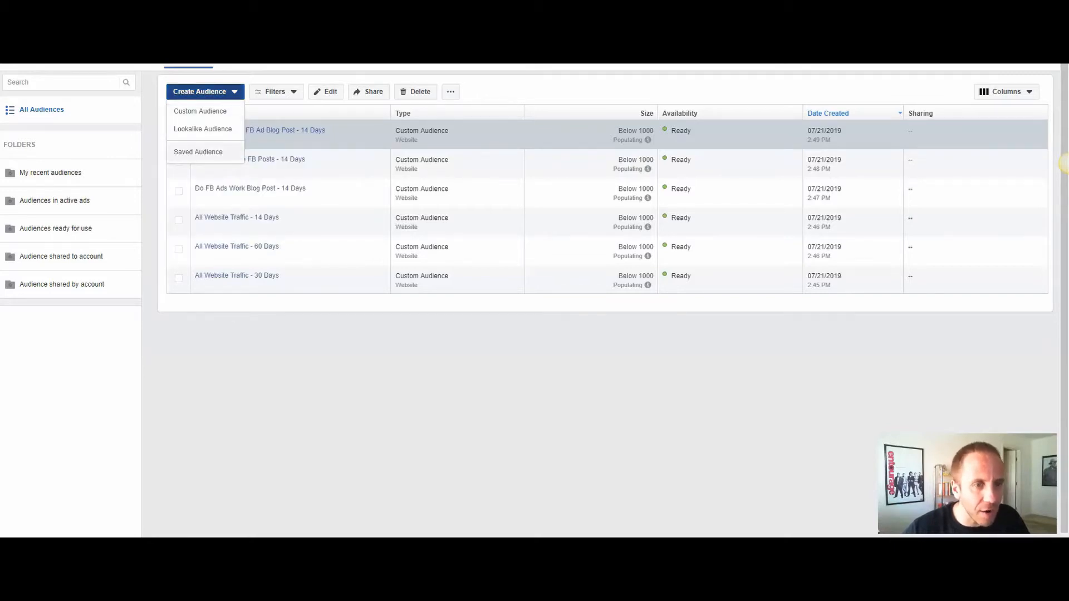
pyautogui.click(203, 152)
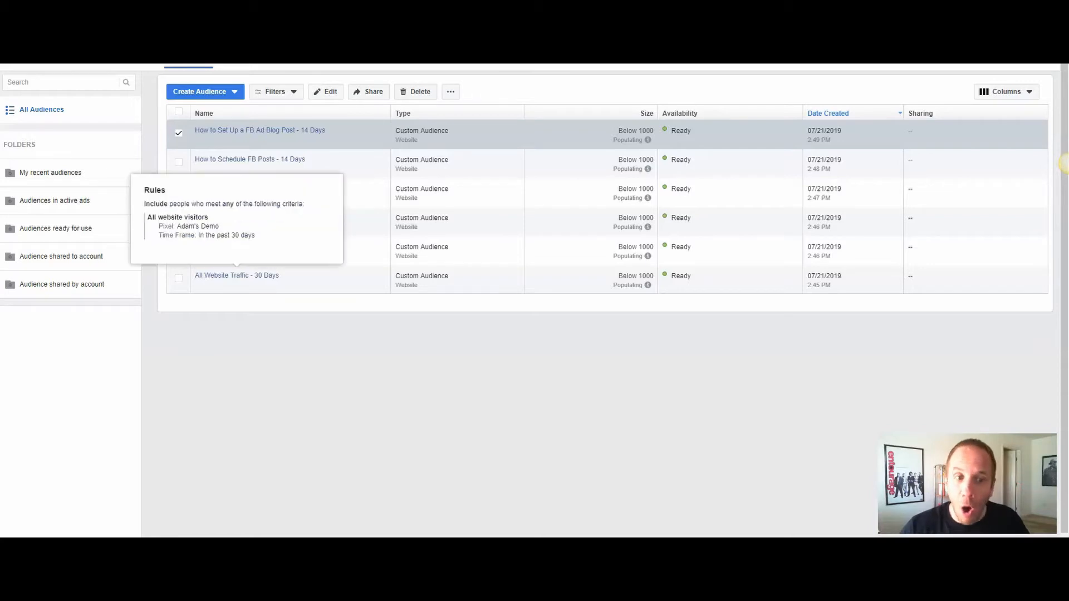
pyautogui.moveTo(236, 246)
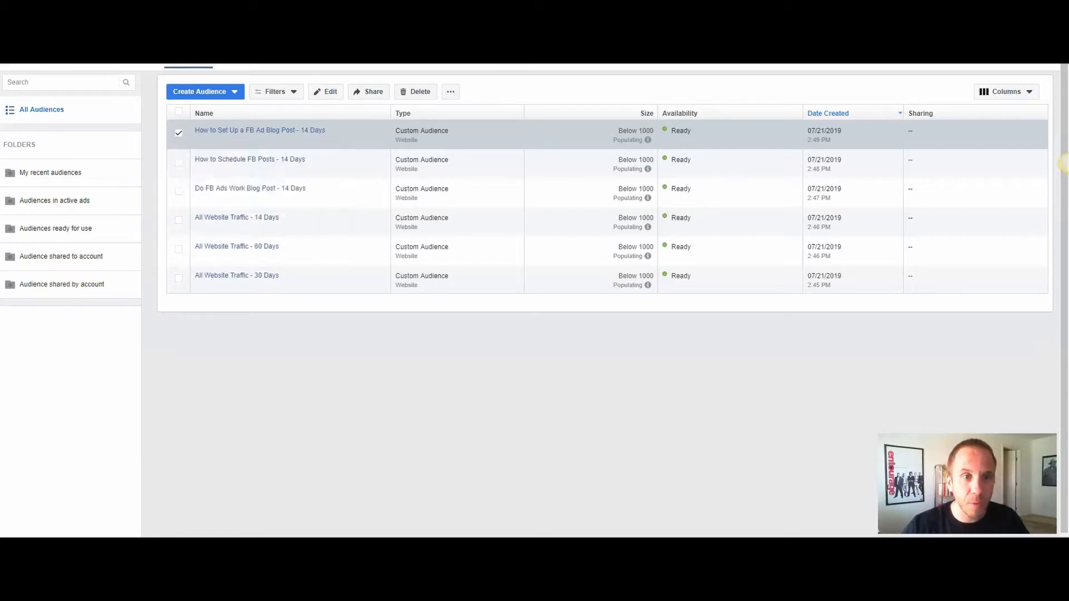
# - Start a new lookalike audience with the demo Facebook pixel as its value-based source
pyautogui.moveTo(259, 130)
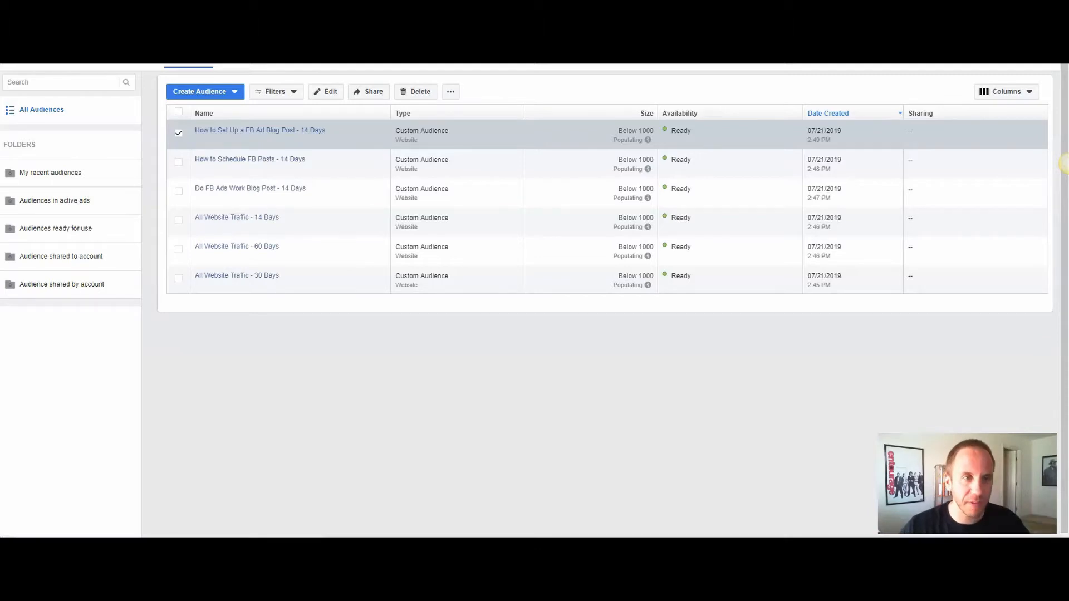
pyautogui.click(200, 92)
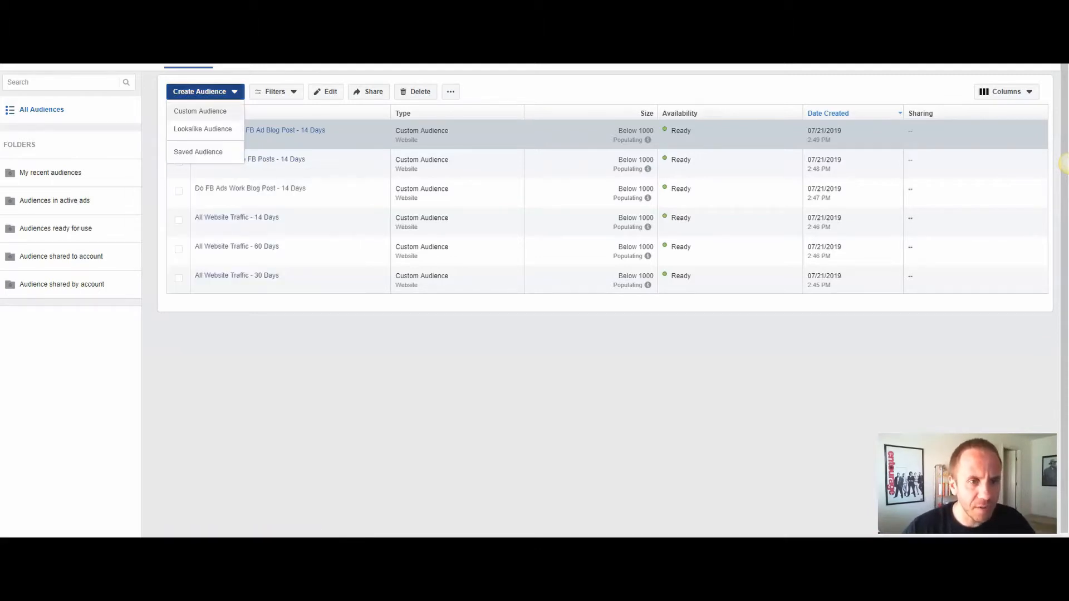
pyautogui.click(203, 129)
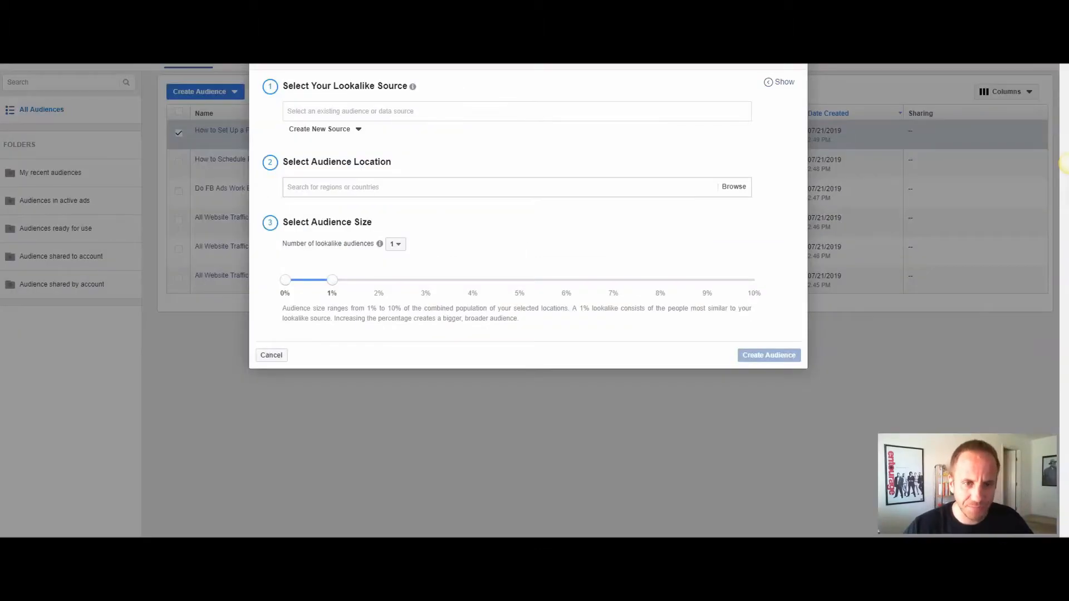
pyautogui.write('adam')
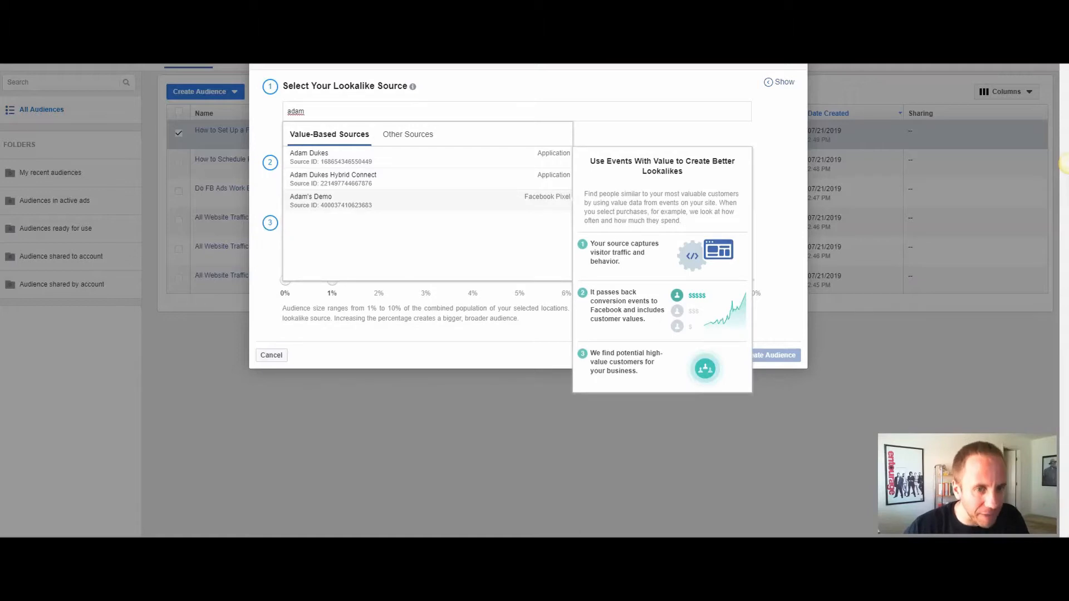
pyautogui.press('Return')
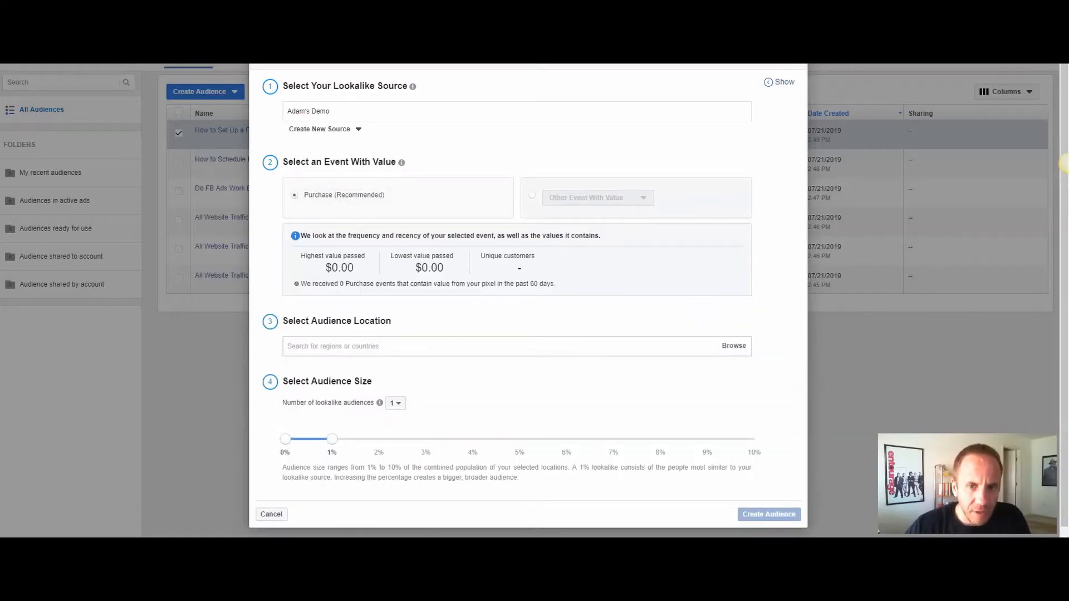
# - Switch the lookalike's event from Purchase to another event with value and review the pixel events on offer
pyautogui.click(532, 195)
pyautogui.click(598, 197)
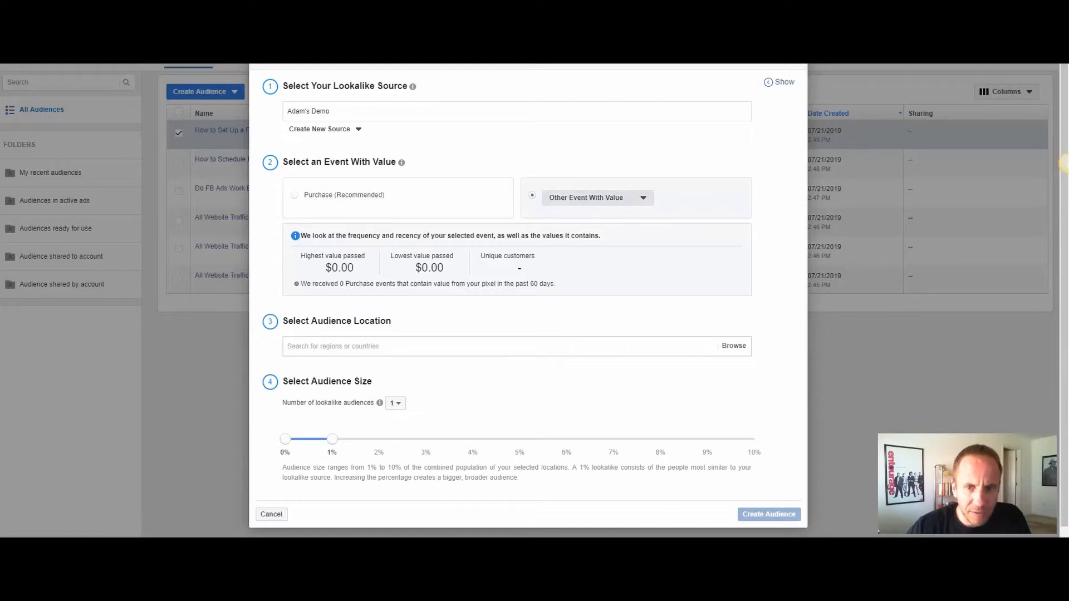
pyautogui.scroll(-1, 593, 290)
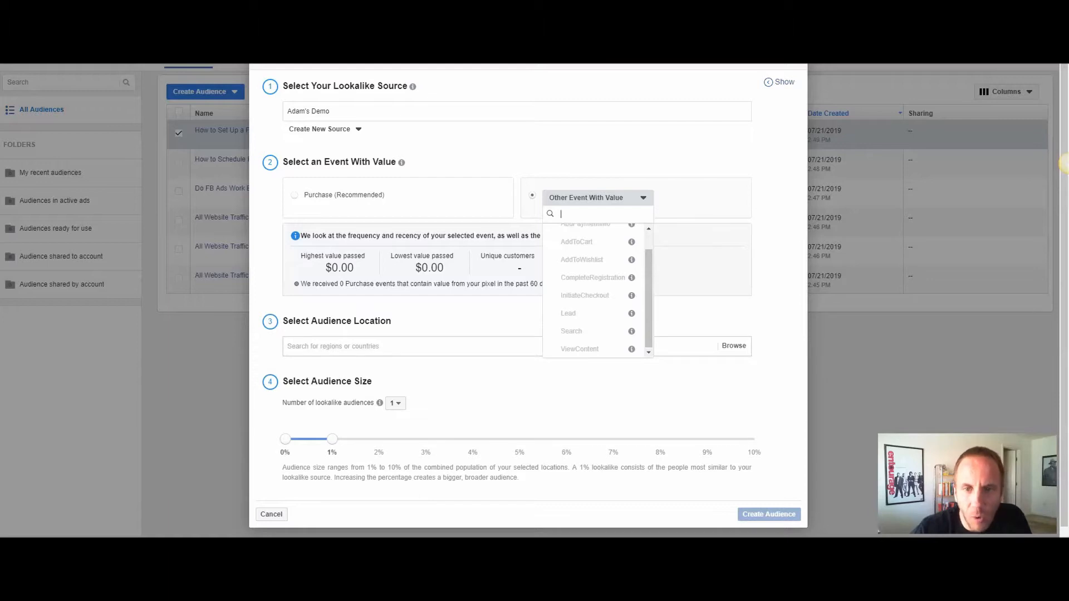
pyautogui.scroll(1, 593, 290)
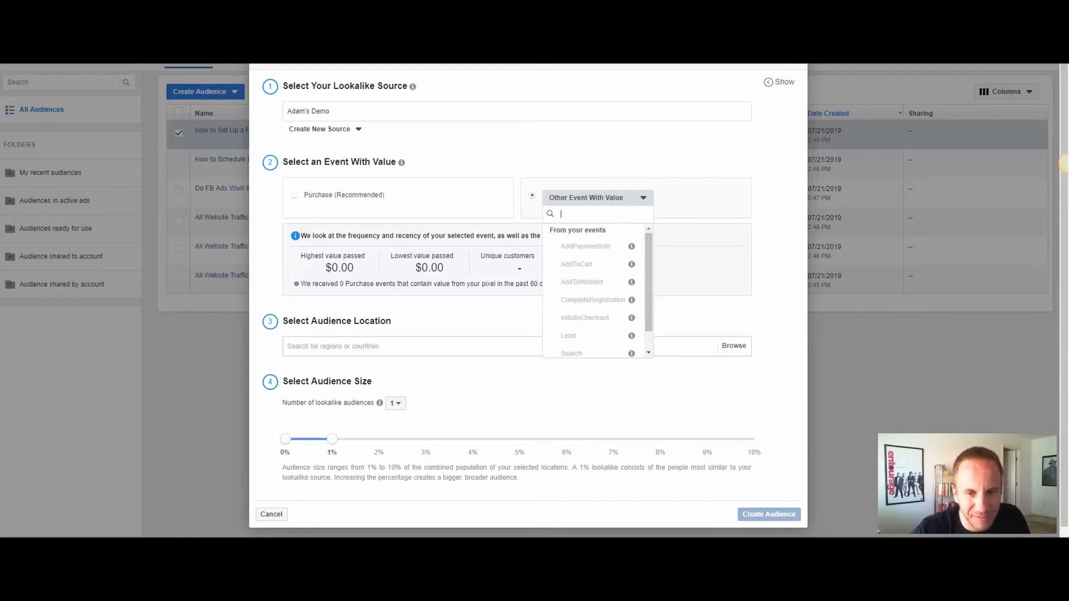
pyautogui.scroll(-1, 592, 289)
pyautogui.press('Escape')
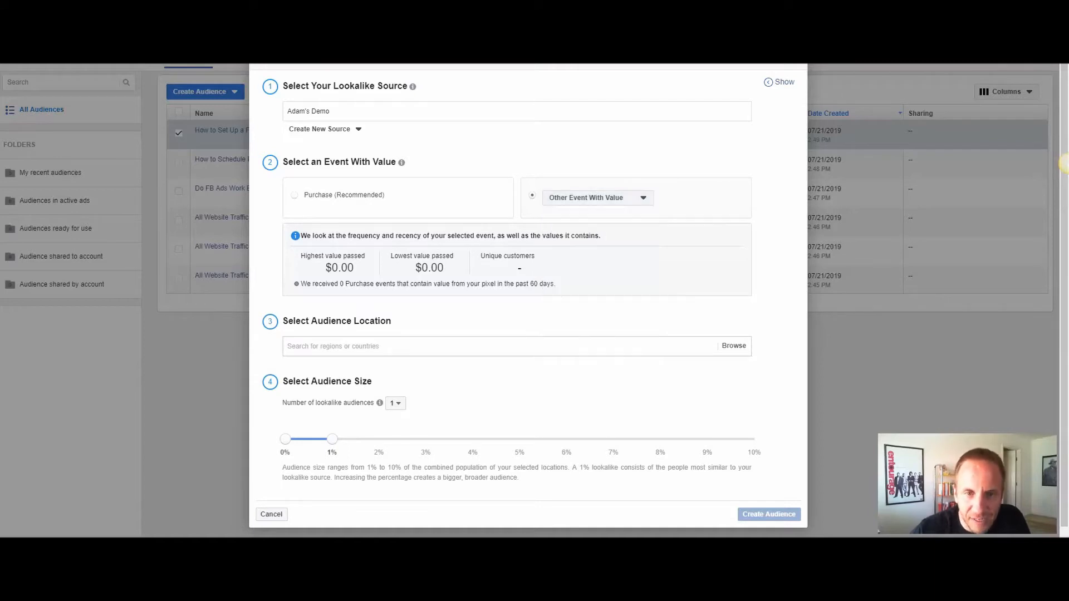
pyautogui.click(598, 198)
pyautogui.scroll(-1, 593, 290)
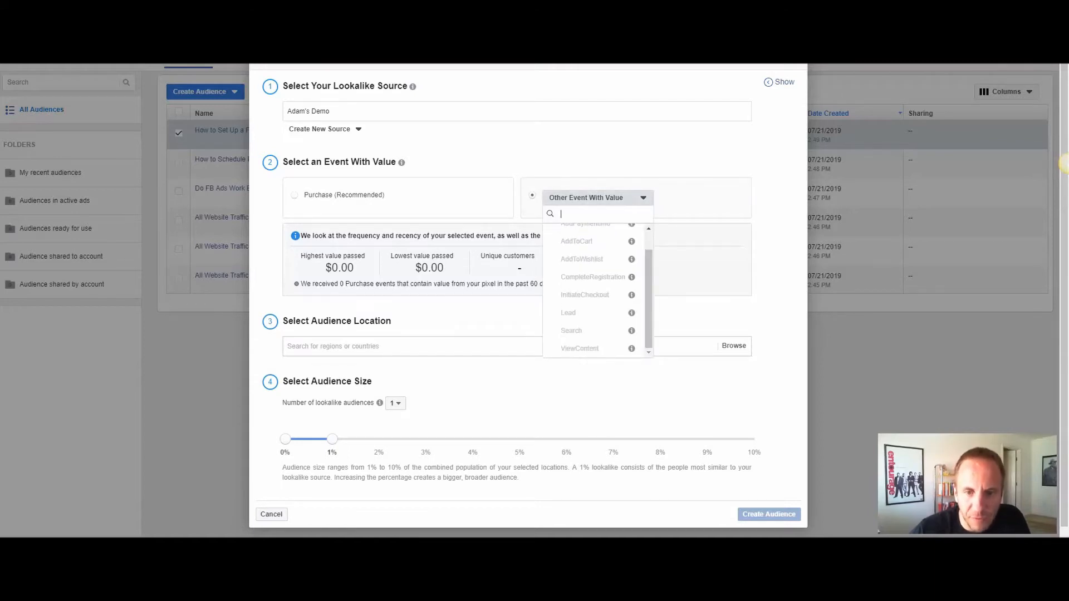
pyautogui.click(598, 198)
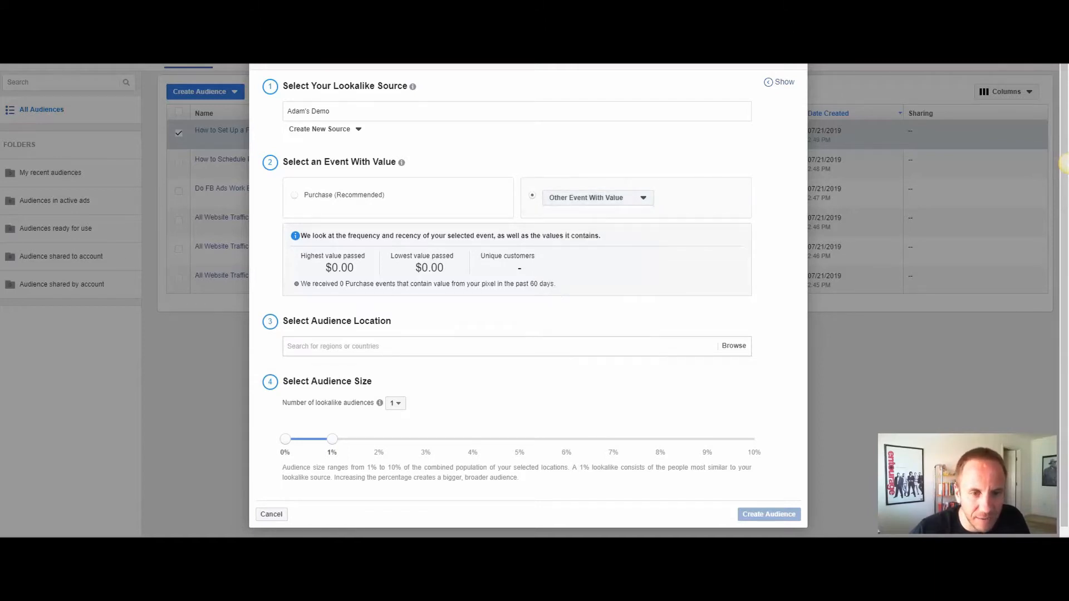
# - Set the lookalike audience's location to United States
pyautogui.click(412, 347)
pyautogui.write('united')
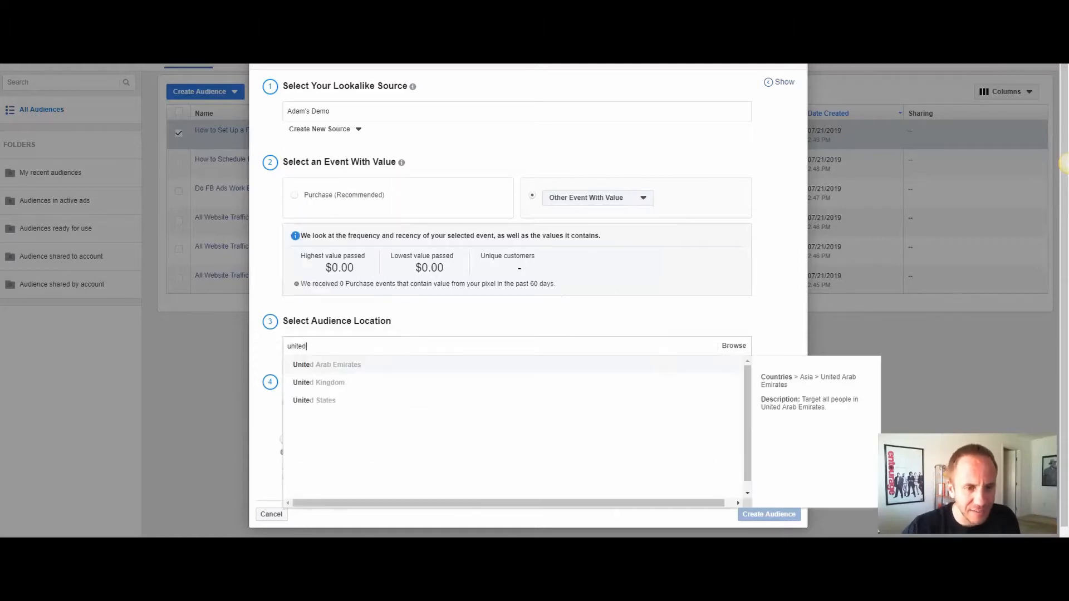
pyautogui.press('Down')
pyautogui.press('Down')
pyautogui.press('Return')
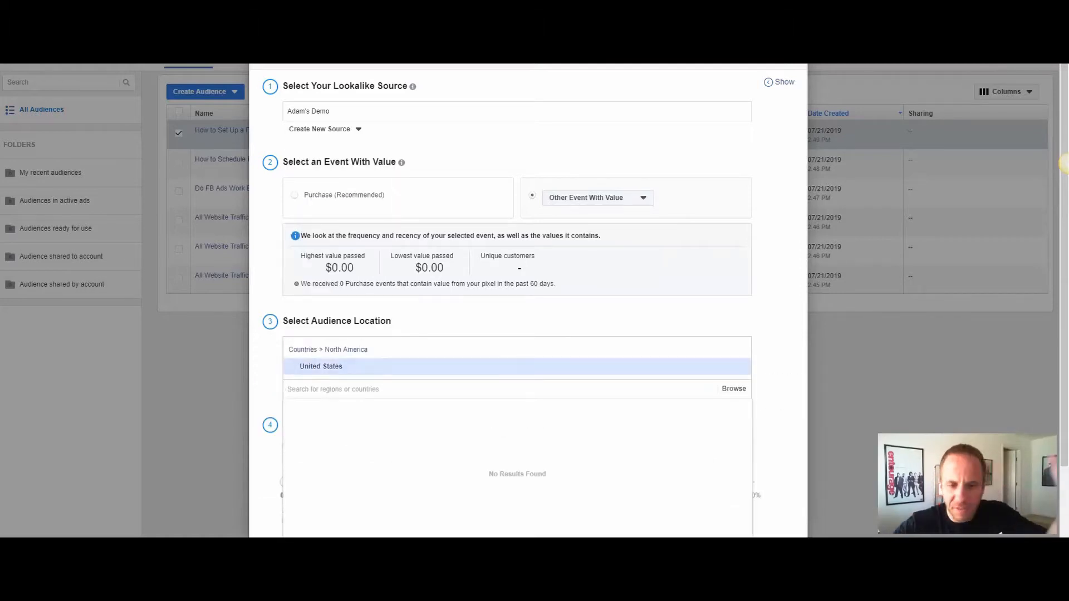
pyautogui.scroll(-3, 1063, 164)
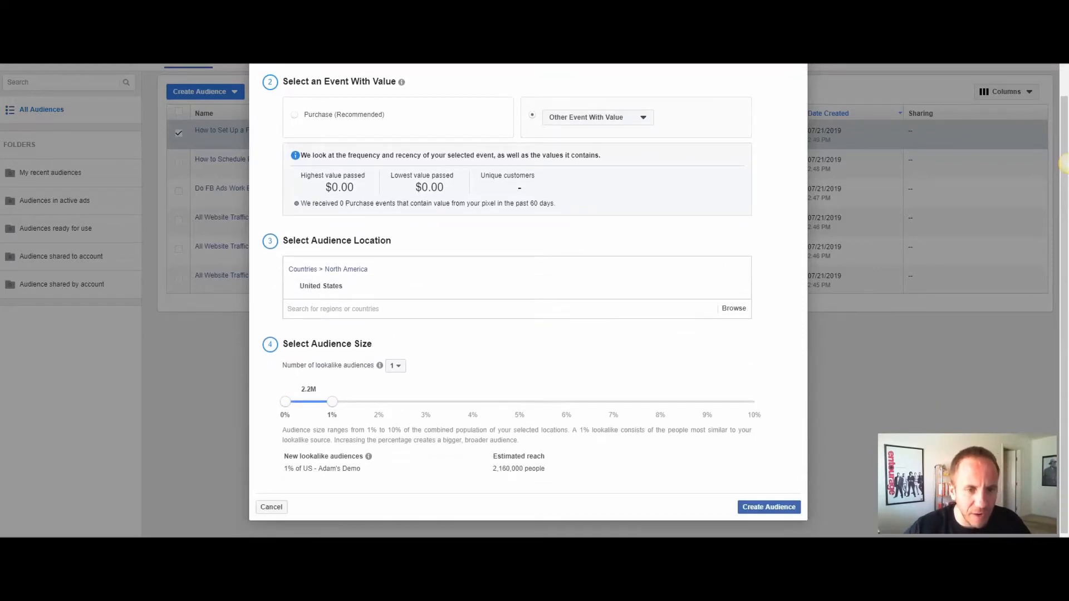
# - Review the lookalike's audience count options, 1% size and estimated reach, and close the setup without creating the audience
pyautogui.click(395, 365)
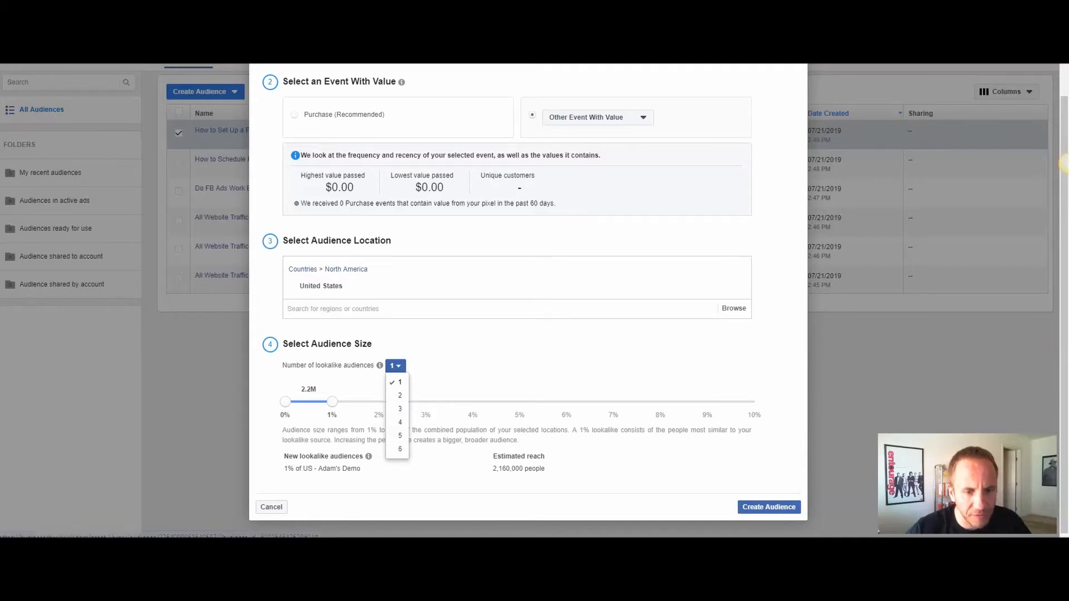
pyautogui.click(396, 366)
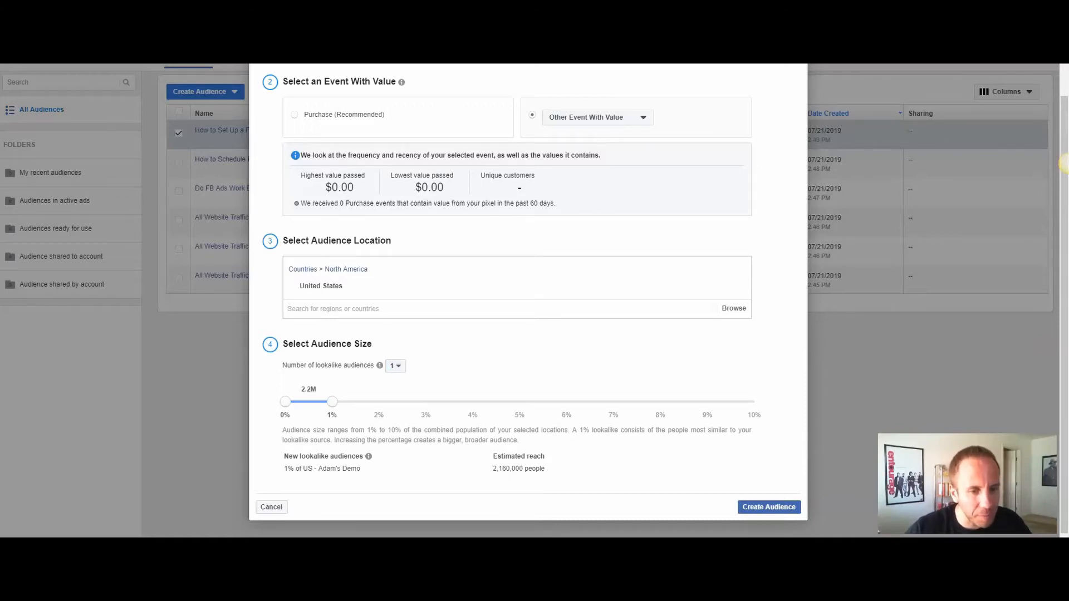
pyautogui.moveTo(287, 468); pyautogui.dragTo(316, 468)
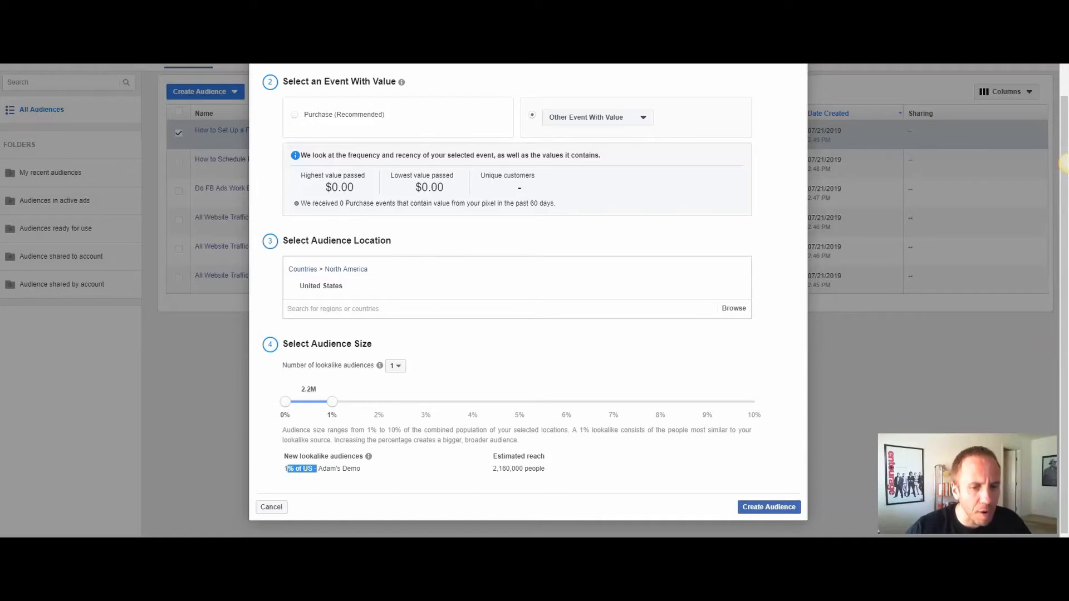
pyautogui.click(316, 469)
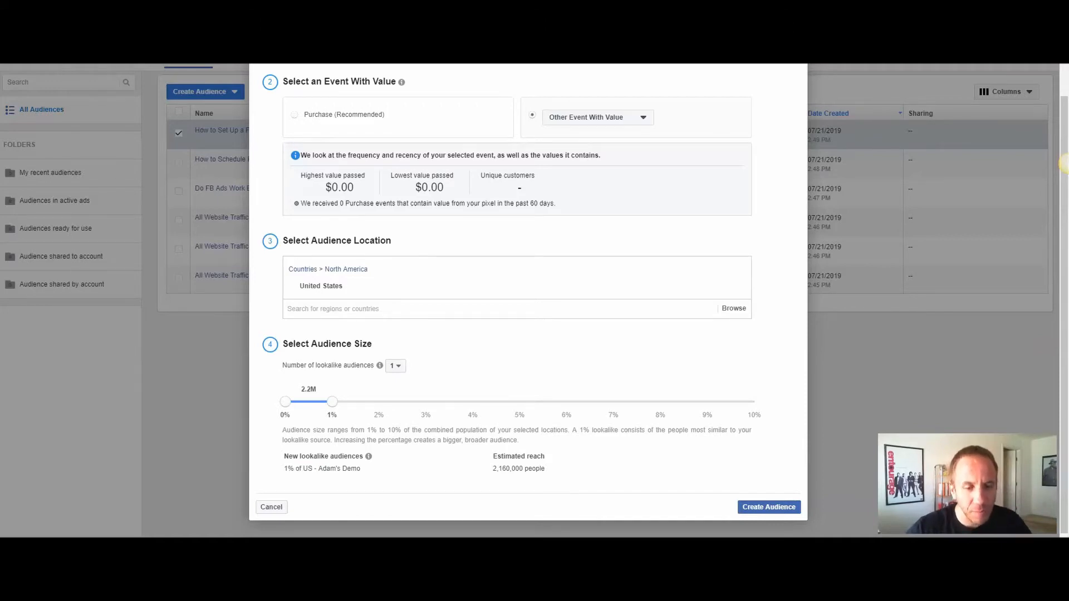
pyautogui.scroll(2, 528, 300)
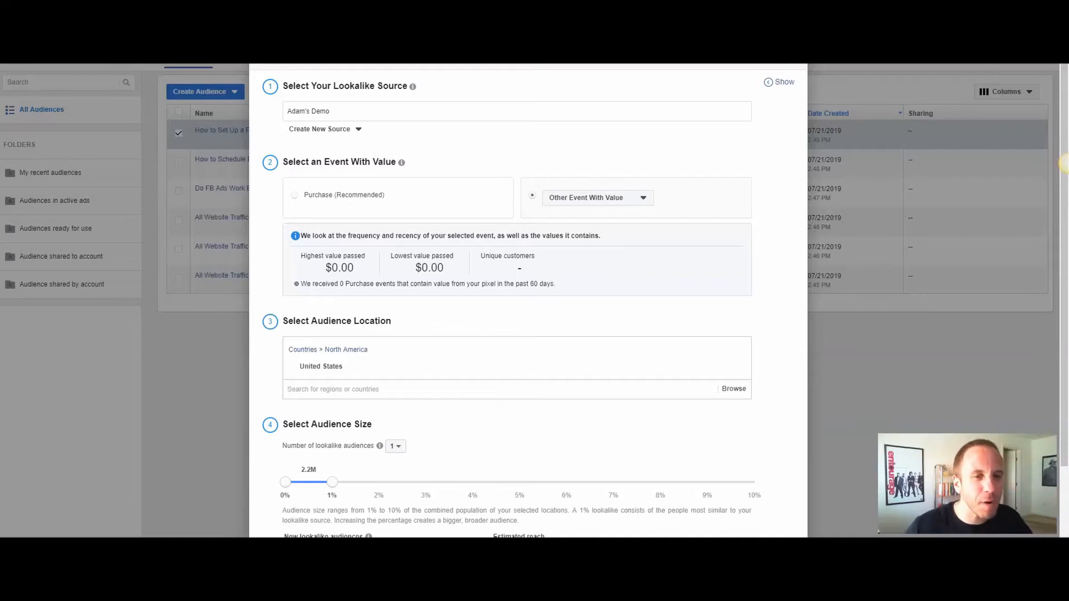
pyautogui.scroll(-2, 1063, 164)
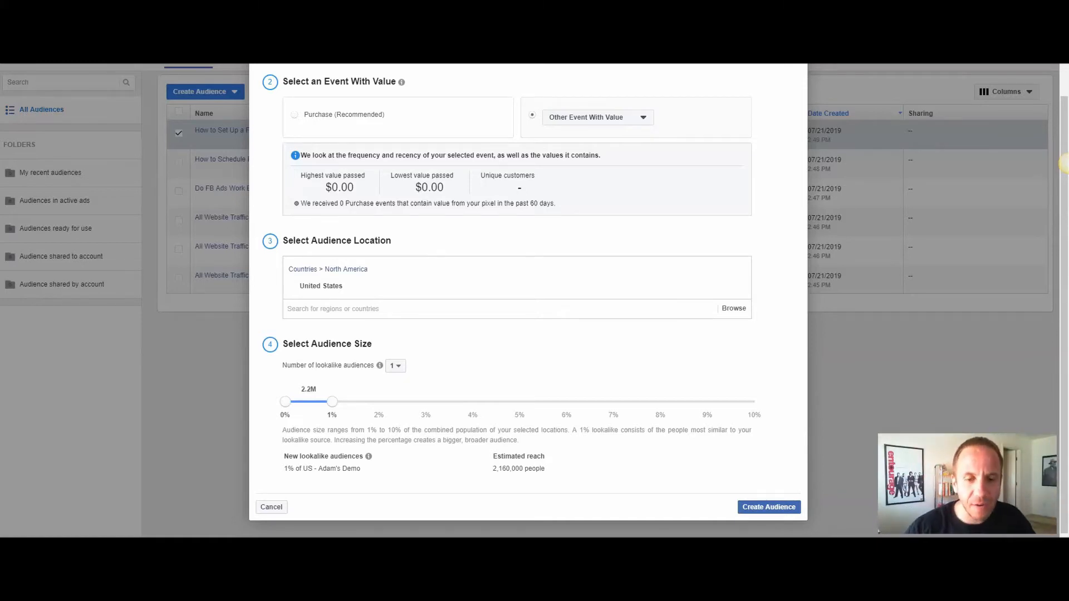
pyautogui.scroll(3, 1063, 165)
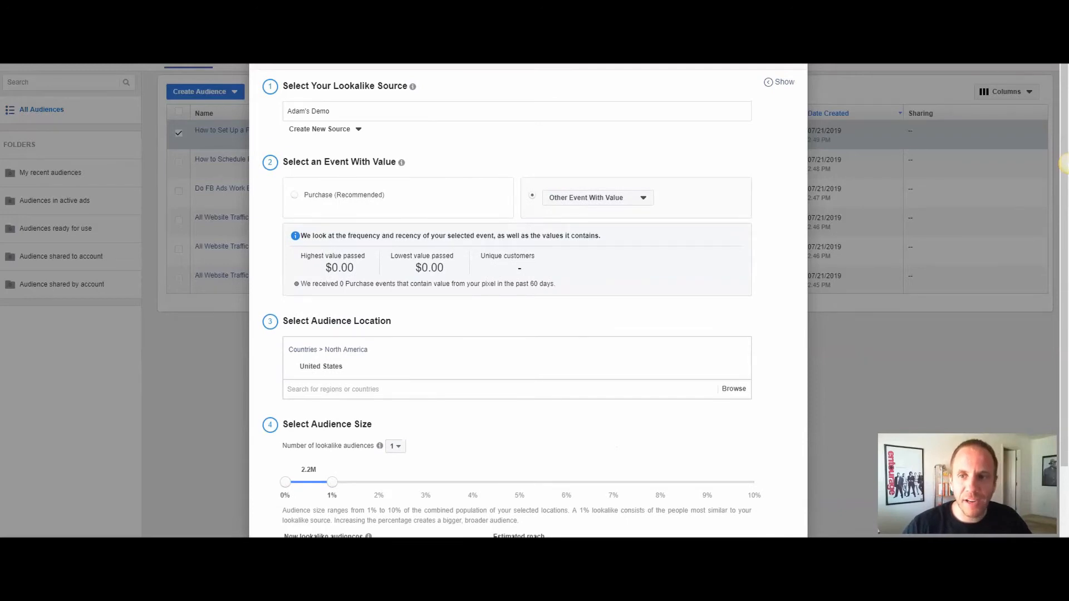
pyautogui.press('Escape')
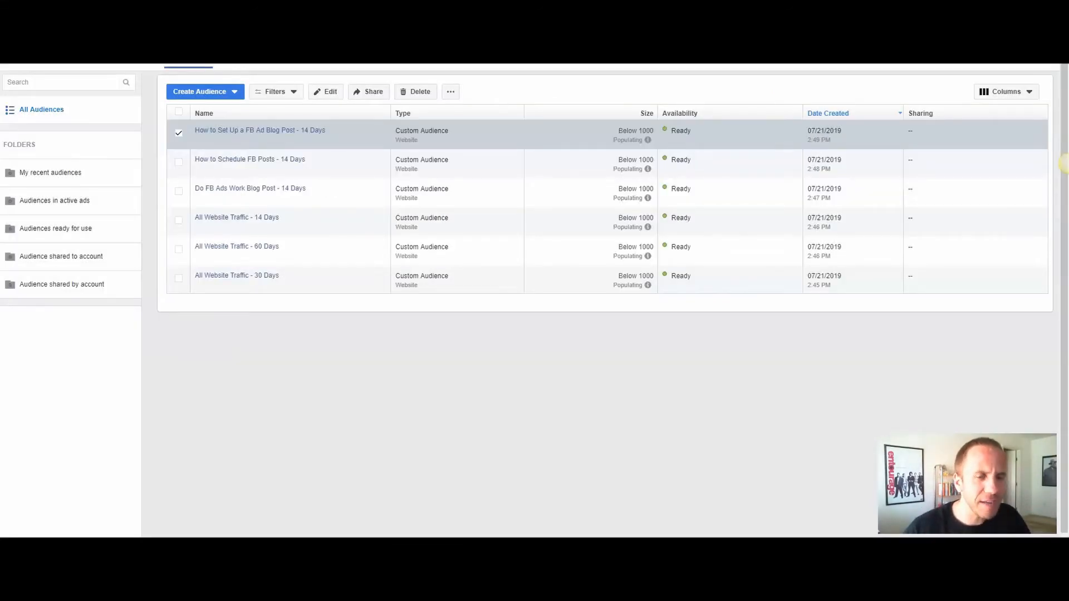
# - Deselect the checked audience, start a website traffic custom audience using visitors by time spent, and review its percentile options
pyautogui.moveTo(237, 247)
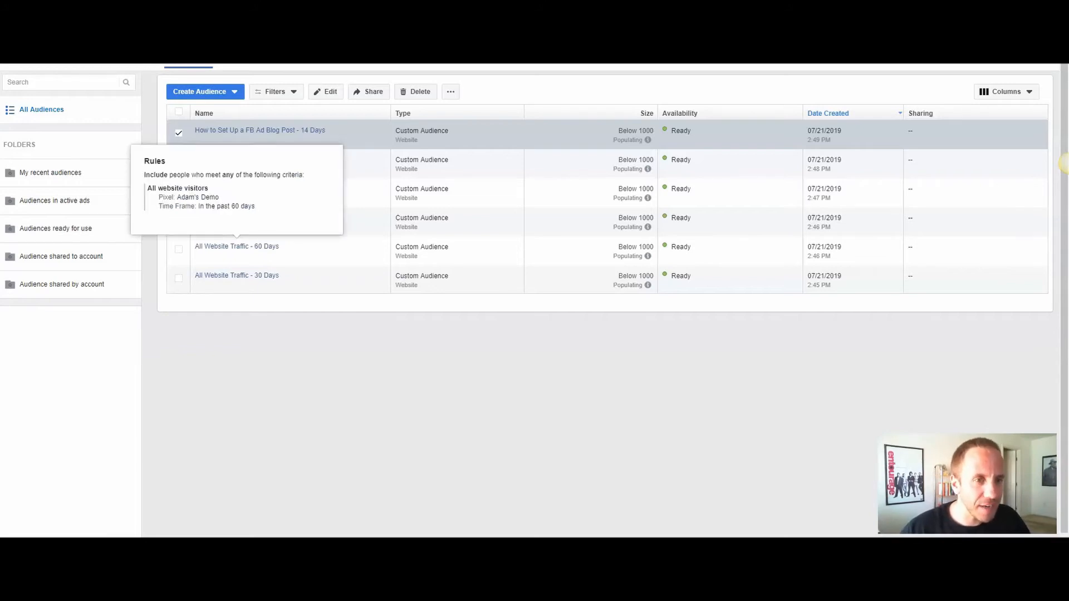
pyautogui.click(179, 133)
pyautogui.click(203, 91)
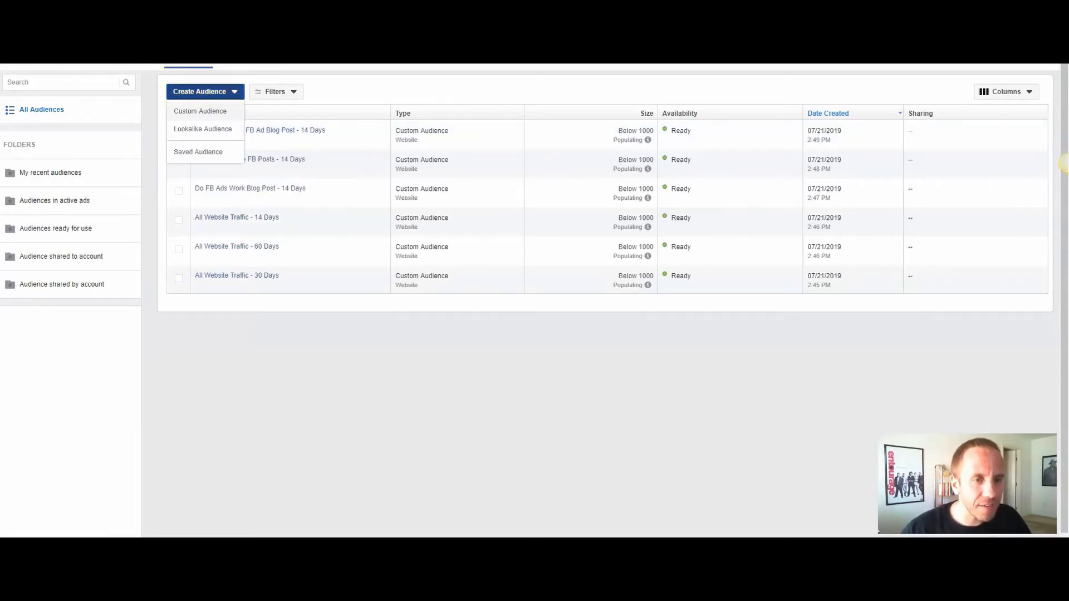
pyautogui.click(200, 111)
pyautogui.click(334, 135)
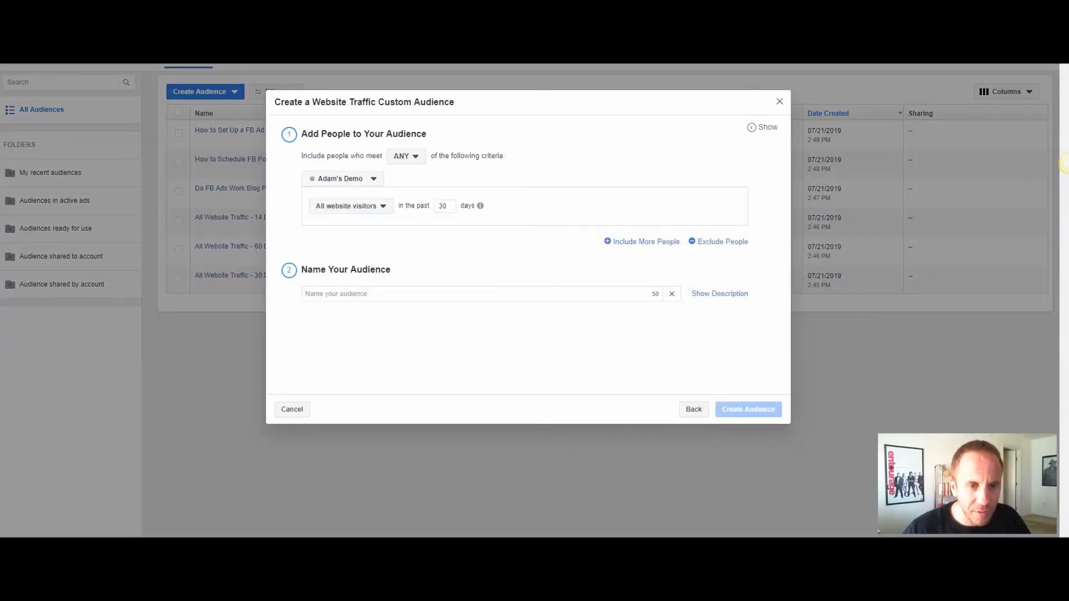
pyautogui.click(348, 206)
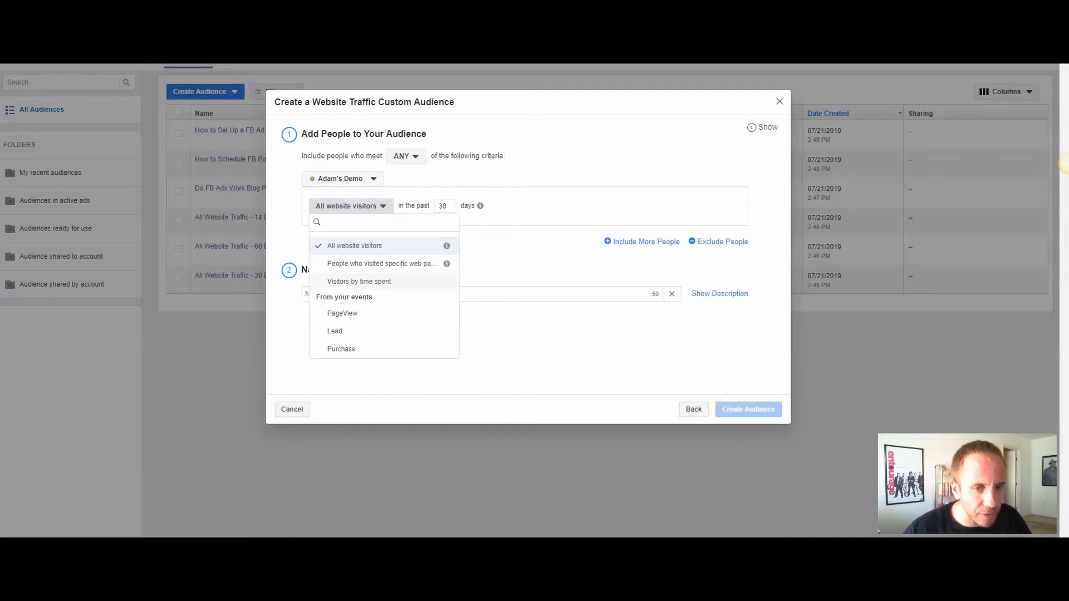
pyautogui.click(359, 282)
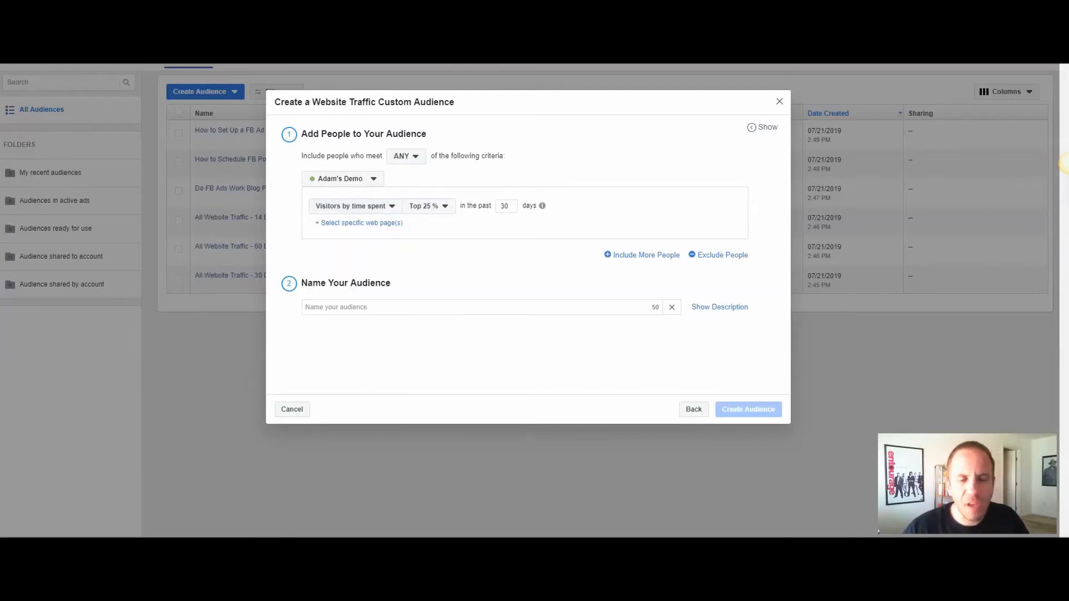
pyautogui.click(428, 206)
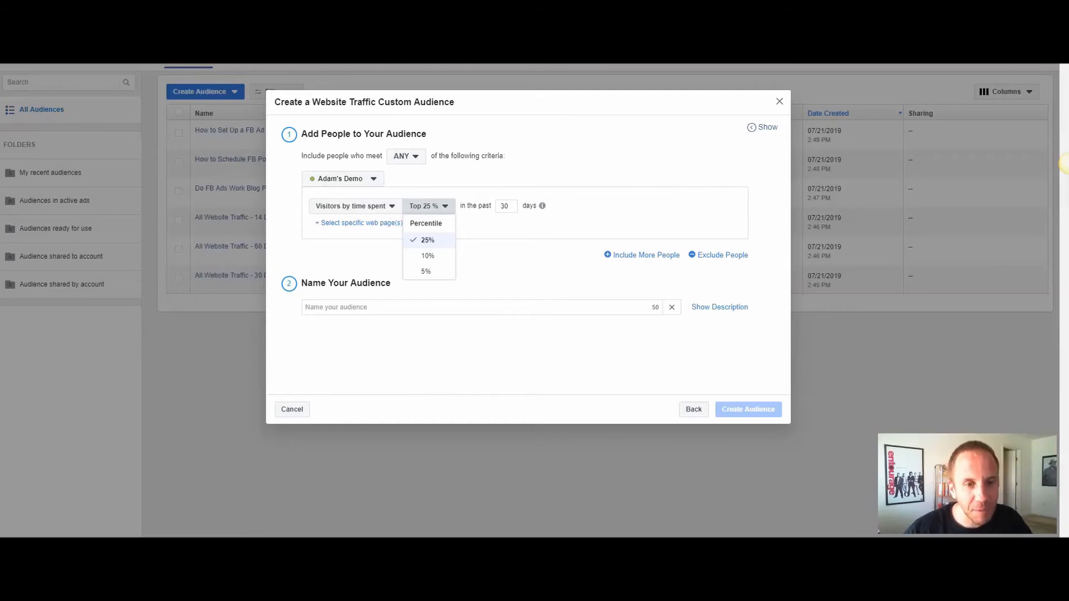
pyautogui.click(1068, 163)
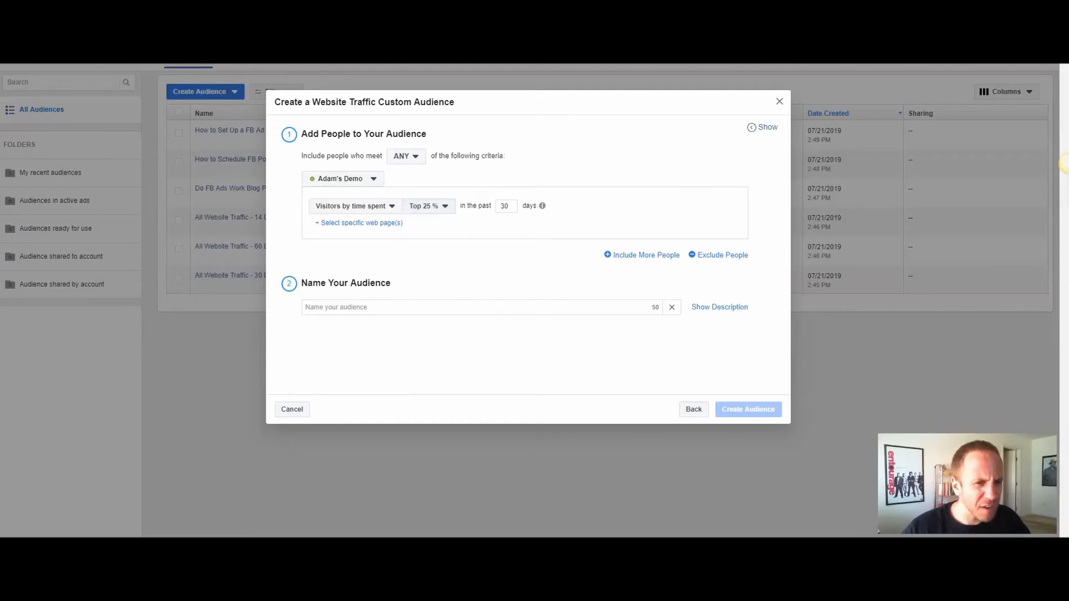